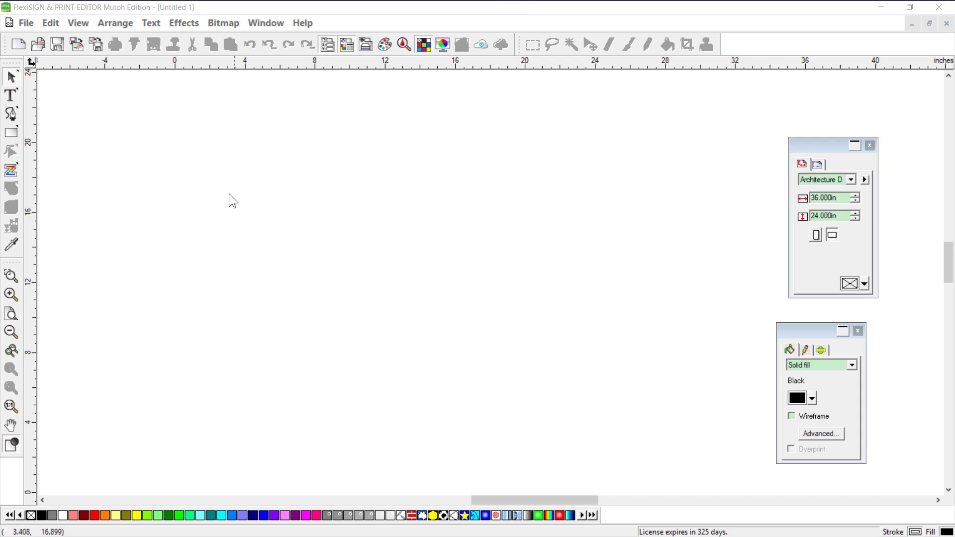
- Select the WIA-Brother MFC-J835DW scanner as the TWAIN source for image acquisition
click(24, 23)
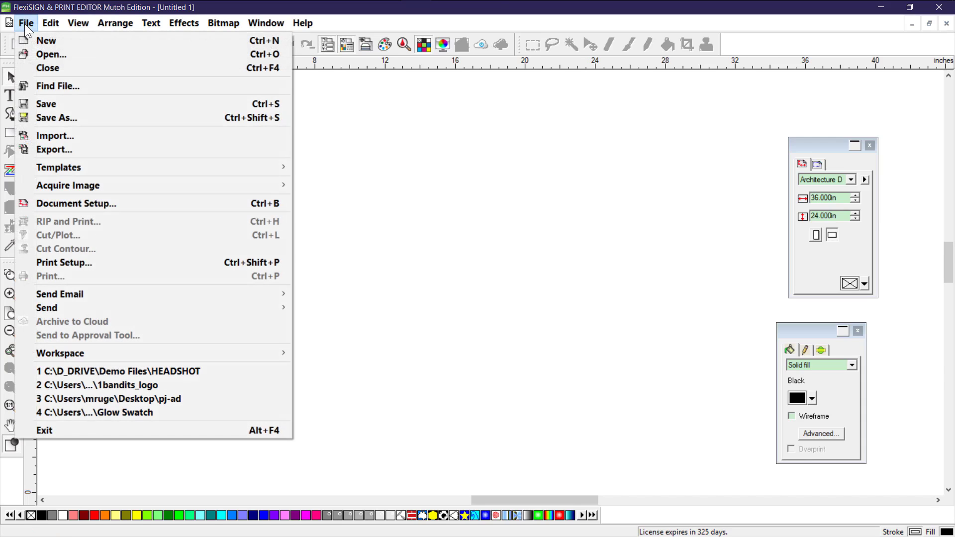
mouse_move(97, 184)
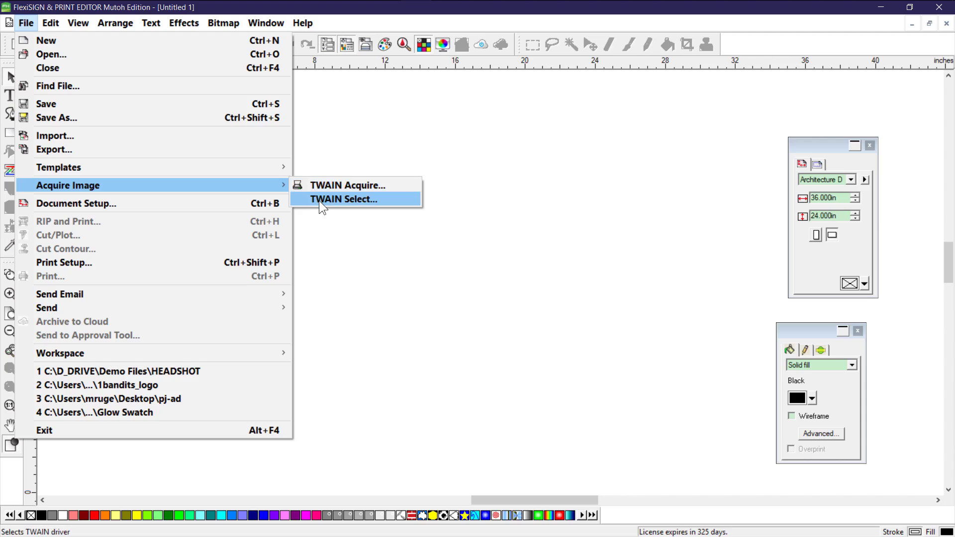
click(325, 199)
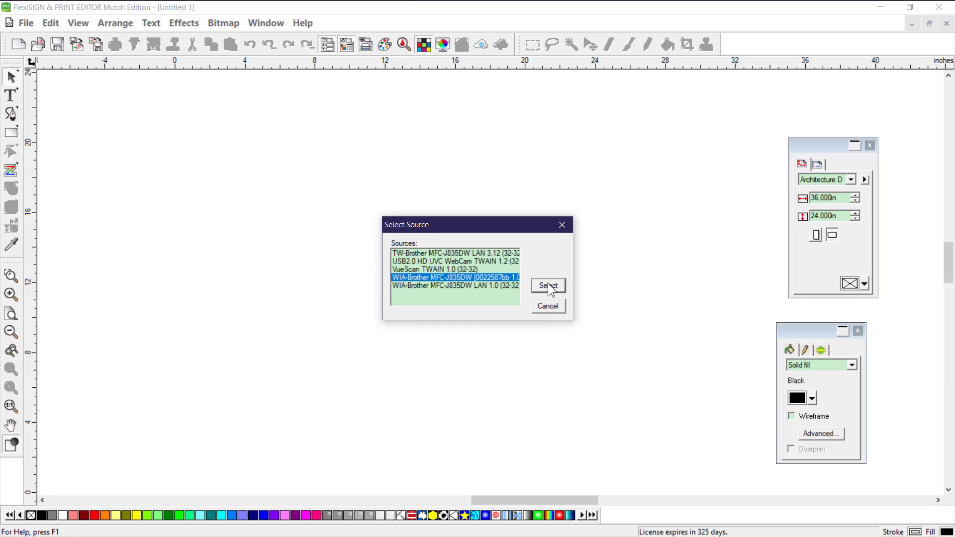
click(547, 284)
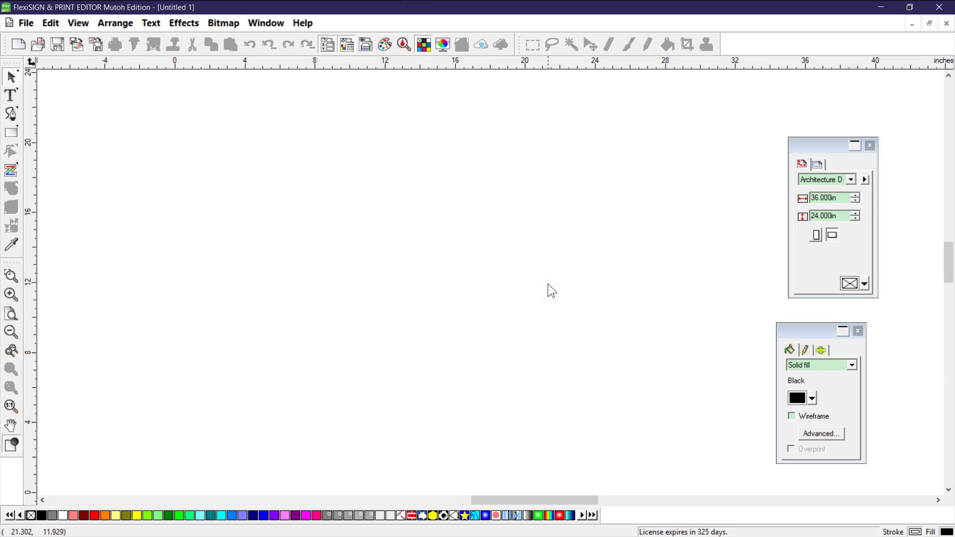
- Acquire a flatbed scan of the crumpled texture as a black and white picture, previewing it before scanning
click(28, 24)
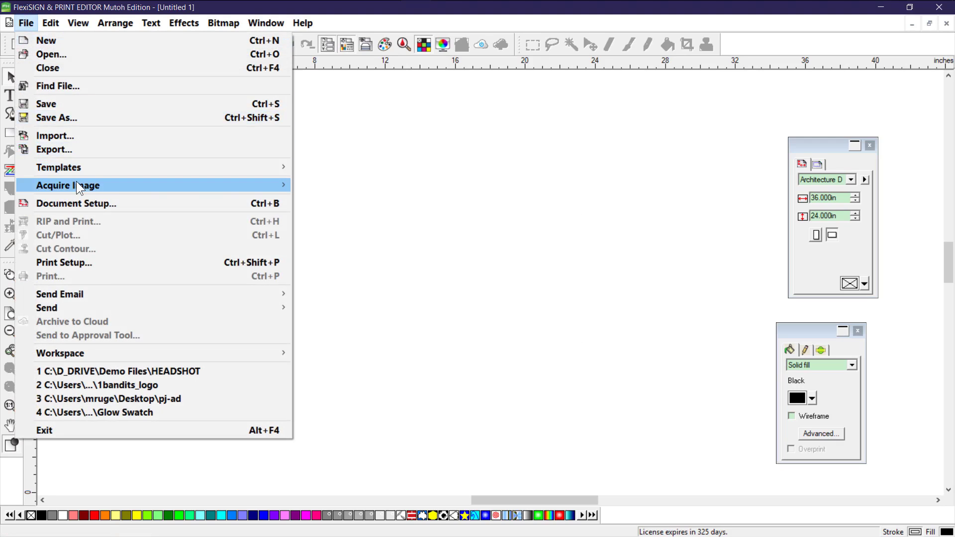
mouse_move(144, 180)
click(333, 185)
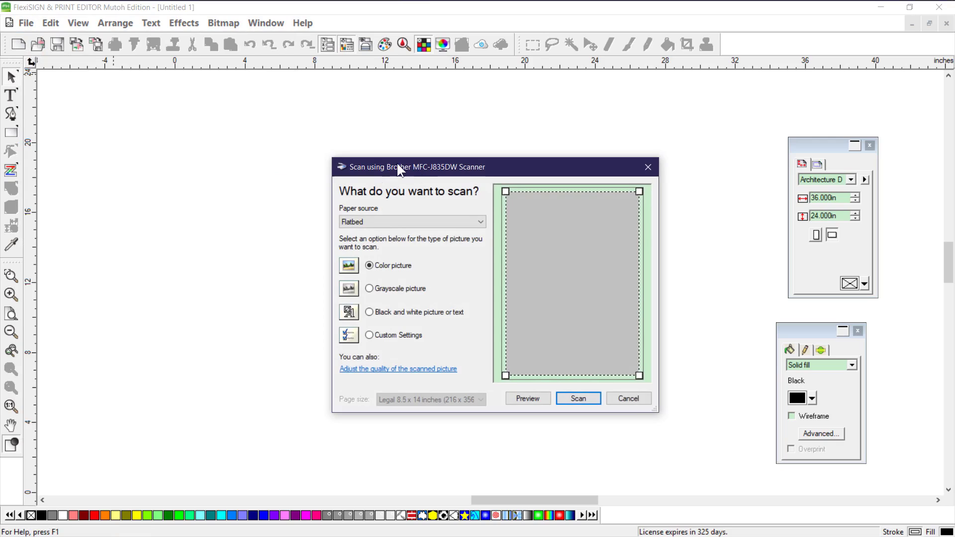
drag(415, 169, 342, 147)
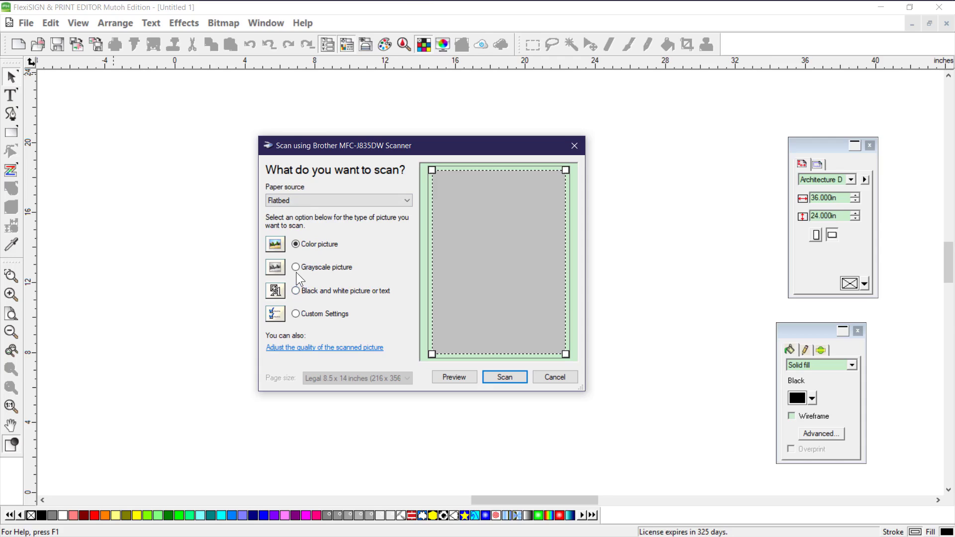
click(298, 291)
click(455, 377)
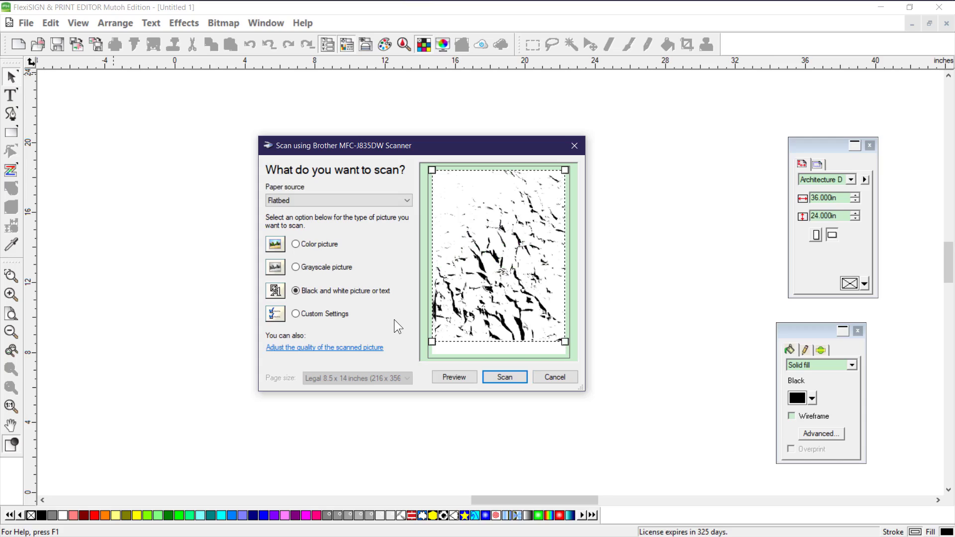
click(504, 375)
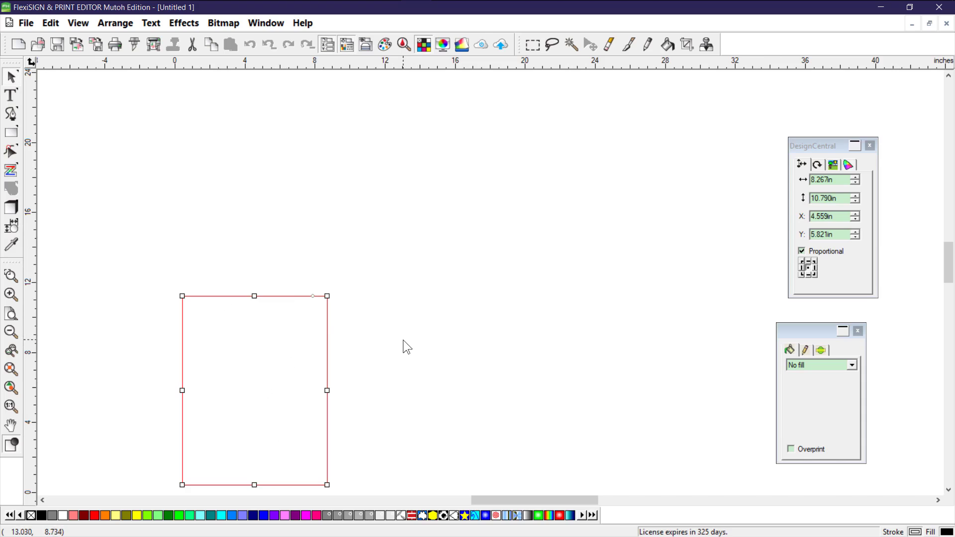
- Rotate the scanned texture 90° and position it on the page, centred at about X 8.3 in, Y 12.8 in
drag(291, 359, 449, 229)
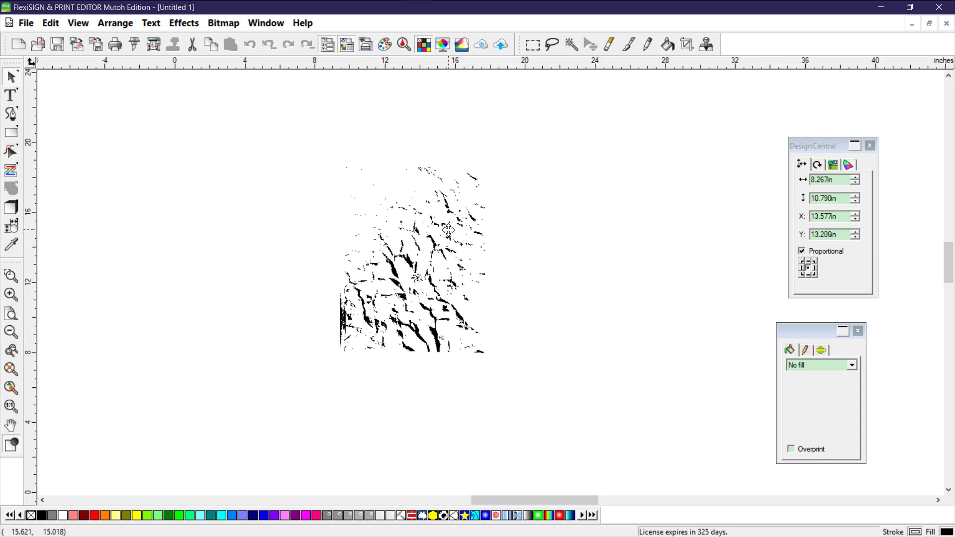
drag(412, 299, 432, 314)
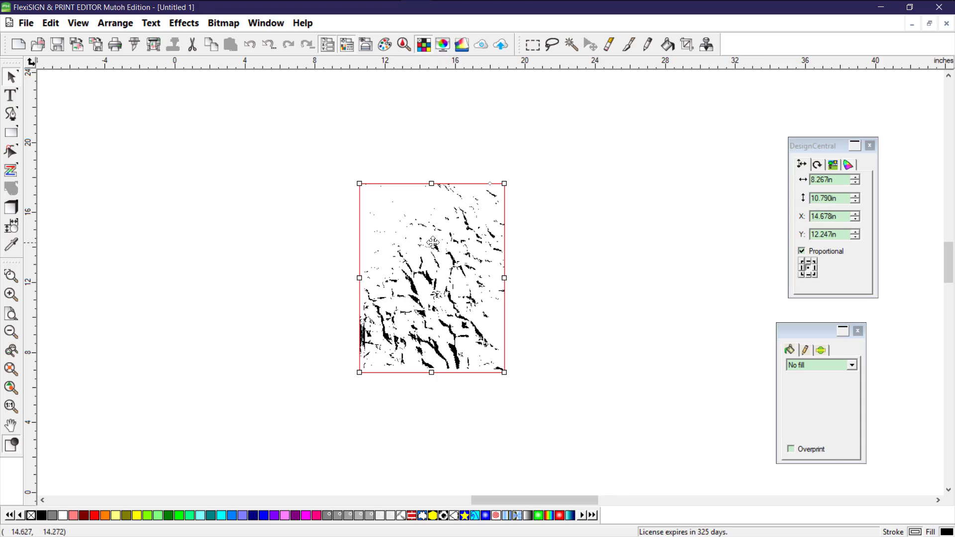
click(816, 164)
click(816, 220)
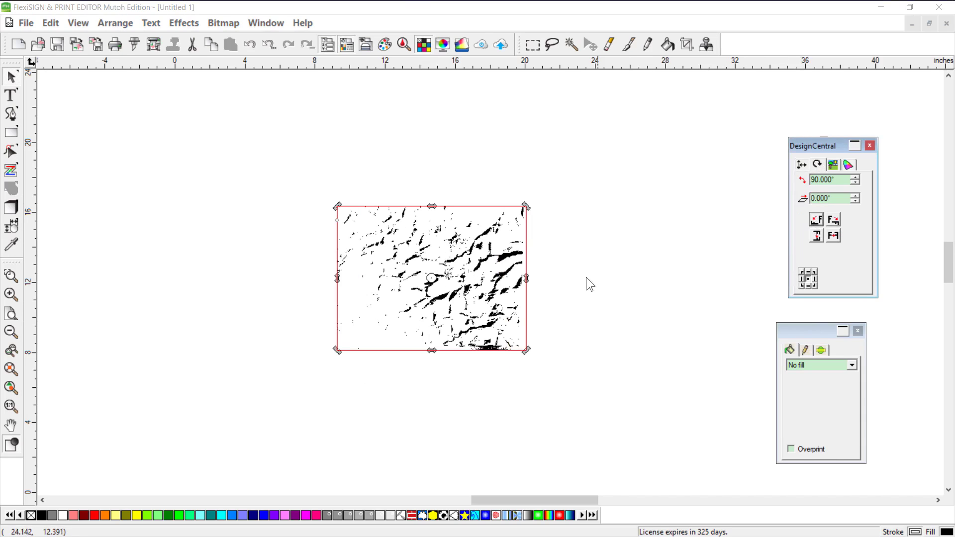
drag(423, 274, 338, 264)
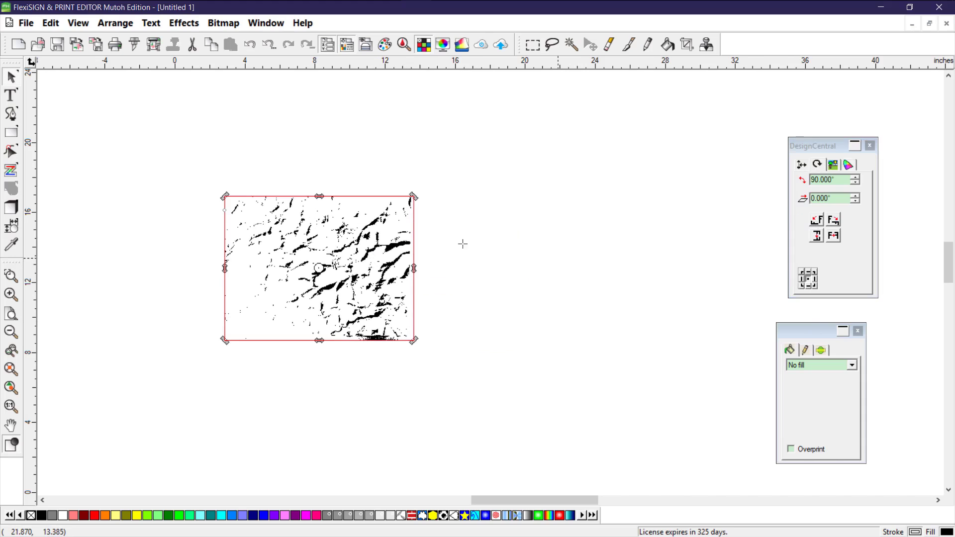
click(554, 262)
- Add the text GRUNG above the scanned texture and enlarge it proportionally to about 11.5 in wide
click(11, 95)
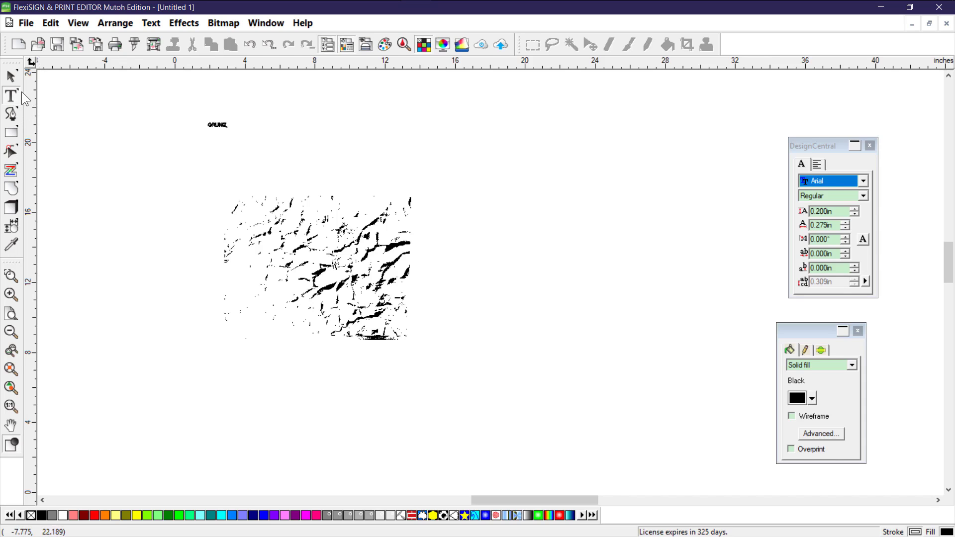
click(11, 76)
drag(228, 129, 314, 164)
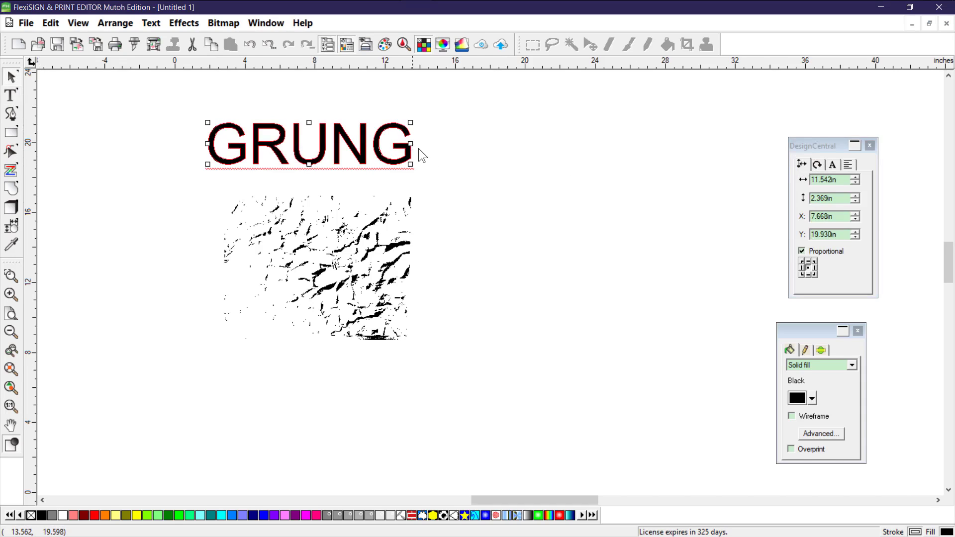
- Change the text's font to Impact and complete the word as GRUNGE
click(831, 164)
click(829, 178)
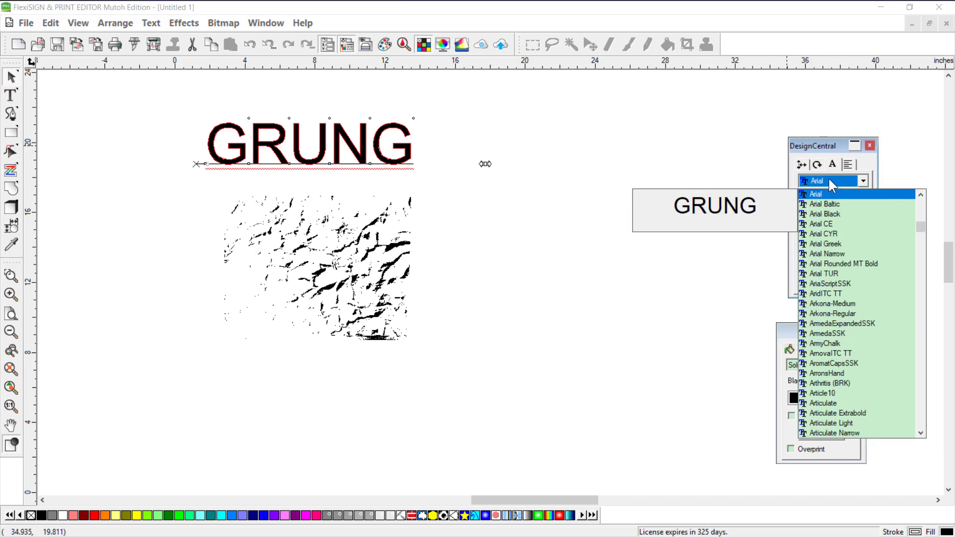
text(im)
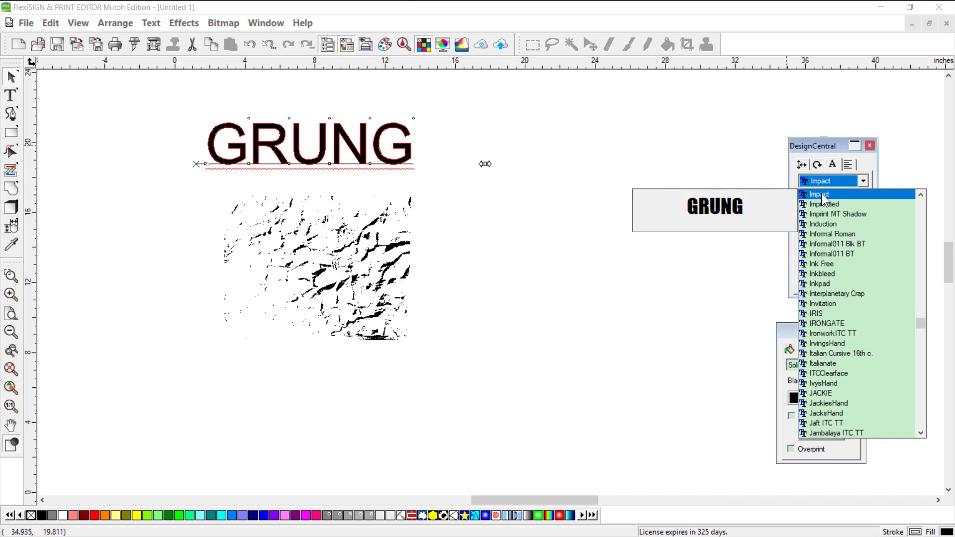
click(820, 194)
click(14, 94)
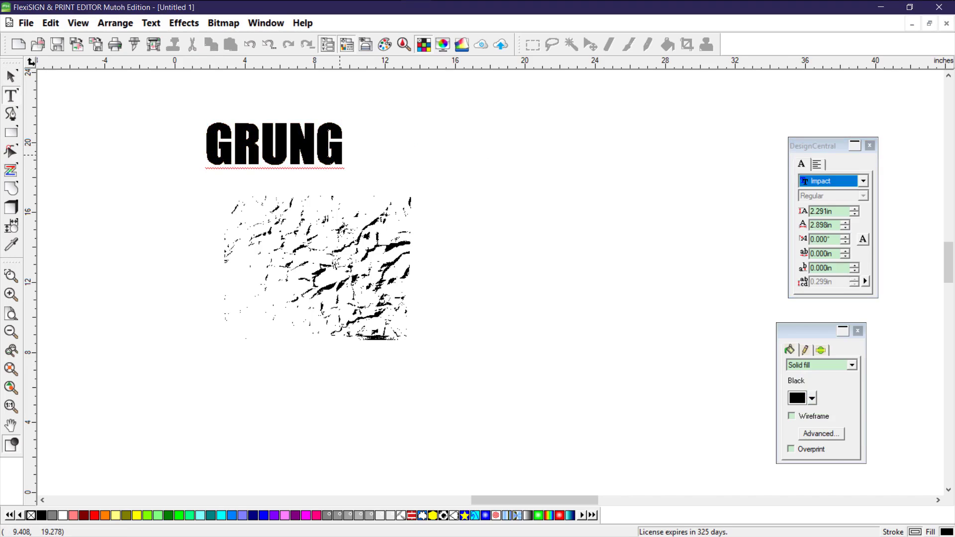
text(E)
click(11, 75)
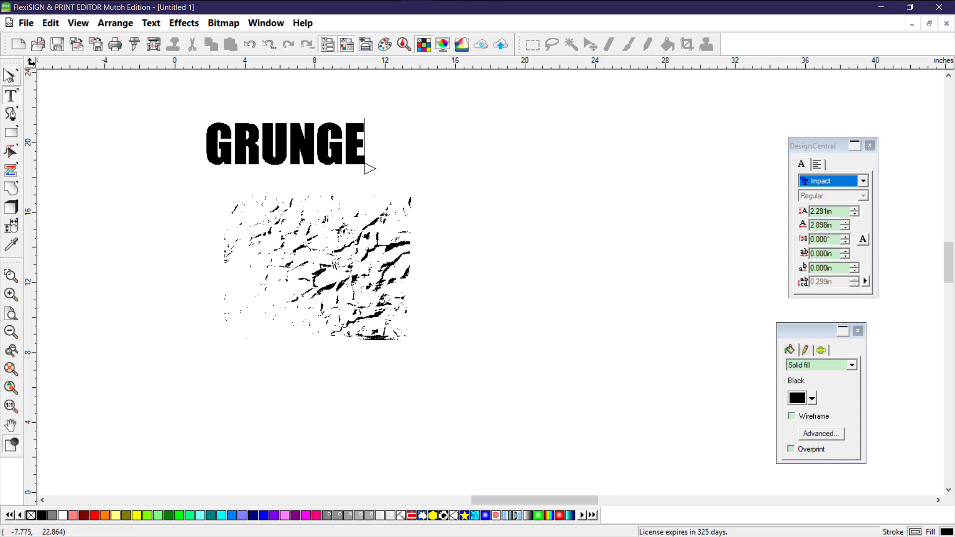
- Fill the GRUNGE text with red and place it over the scanned texture at about X 8.3 in, Y 14 in
drag(343, 149, 427, 146)
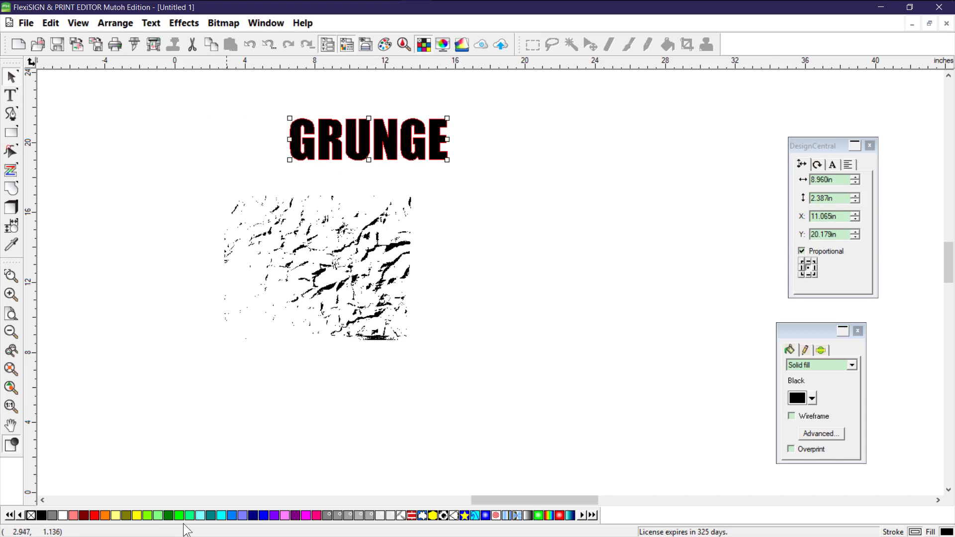
click(94, 514)
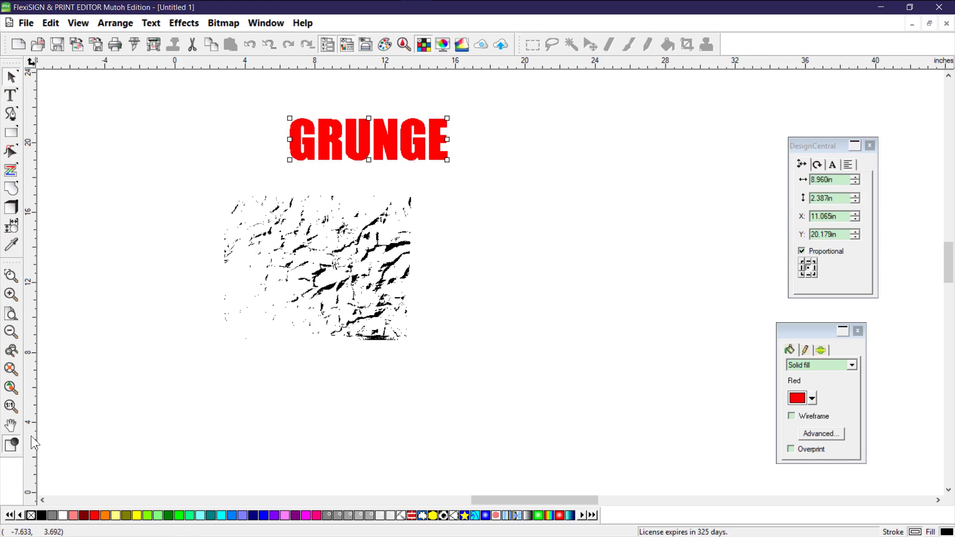
click(12, 387)
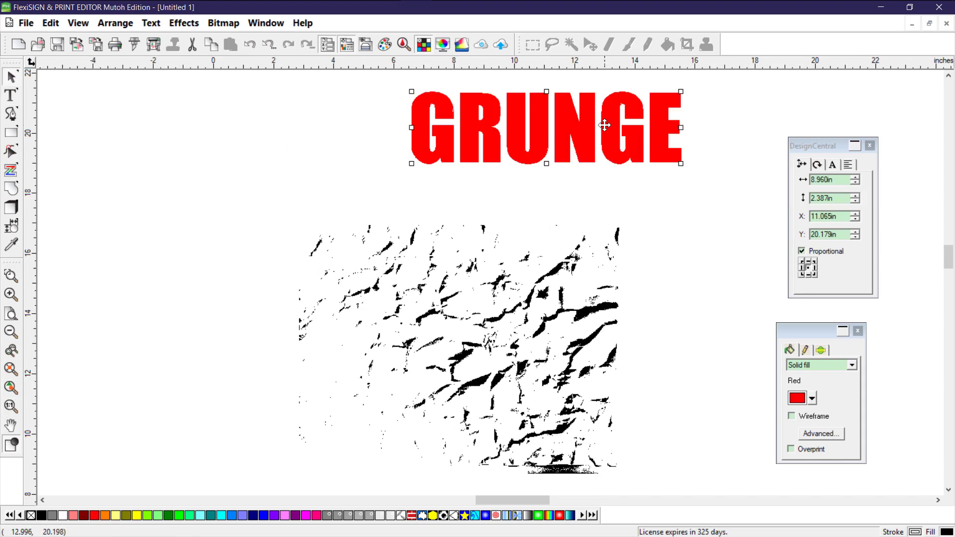
drag(532, 141, 461, 318)
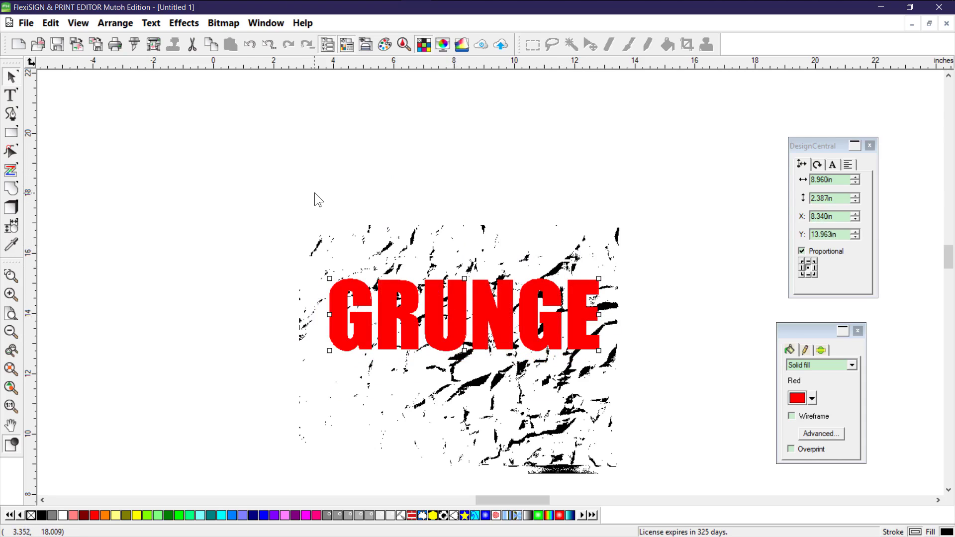
- Mask the scanned texture with the GRUNGE text so it fills only the letter shapes
drag(238, 178, 643, 398)
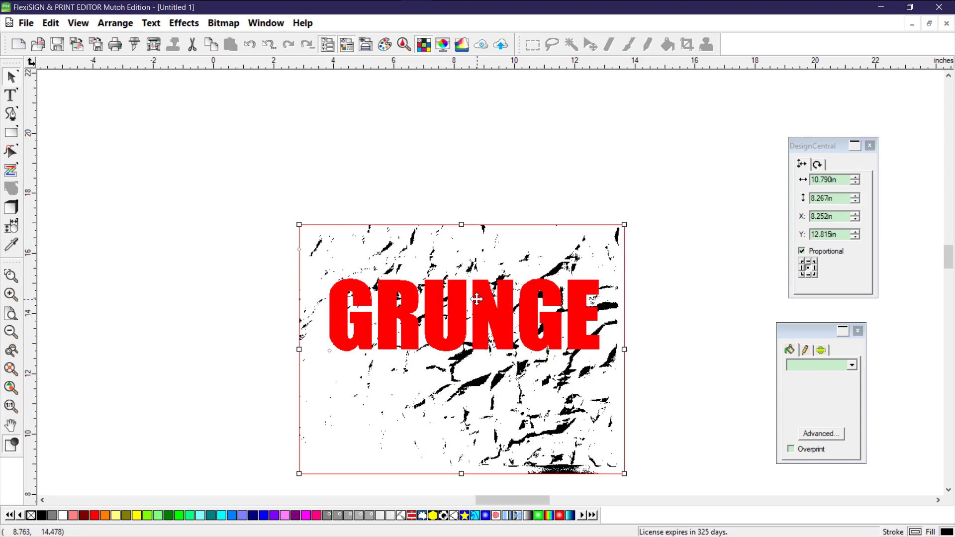
right_click(414, 258)
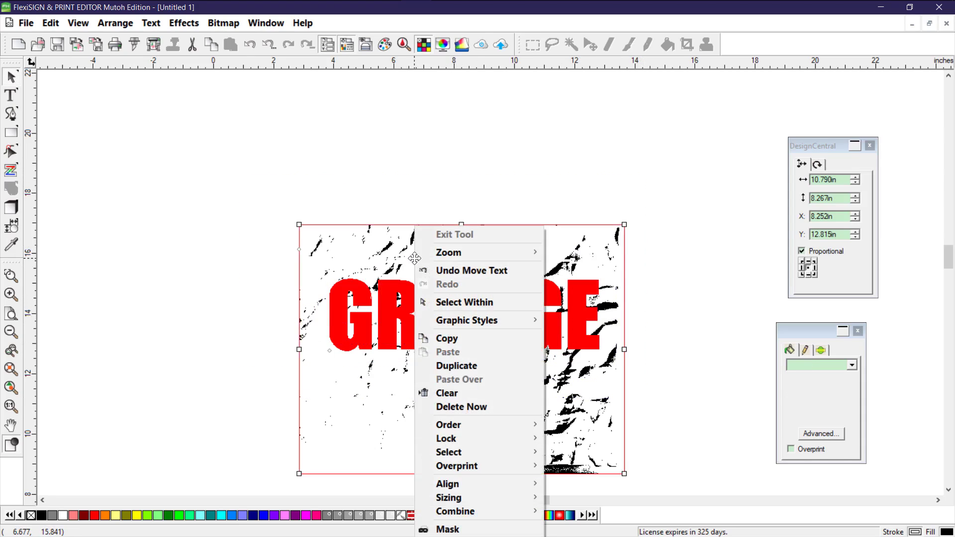
click(447, 529)
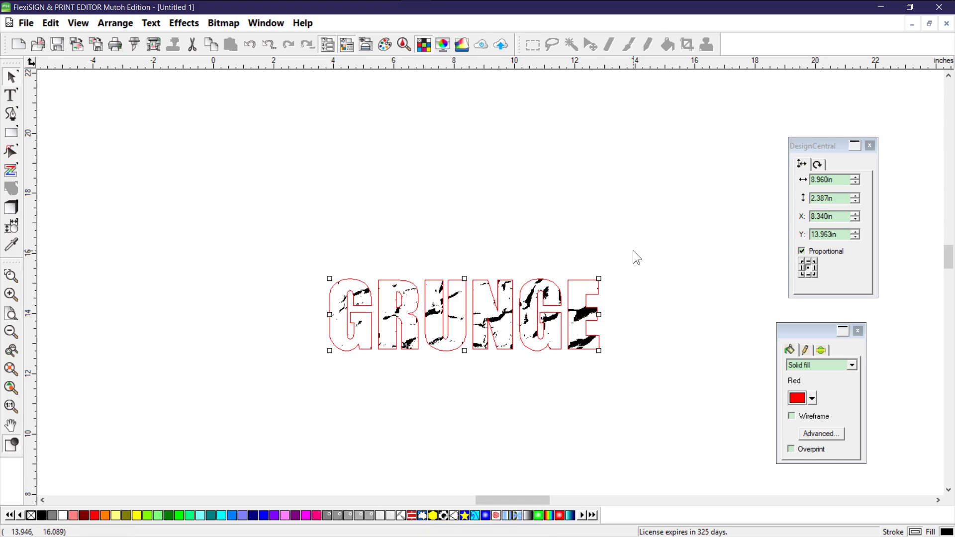
click(488, 171)
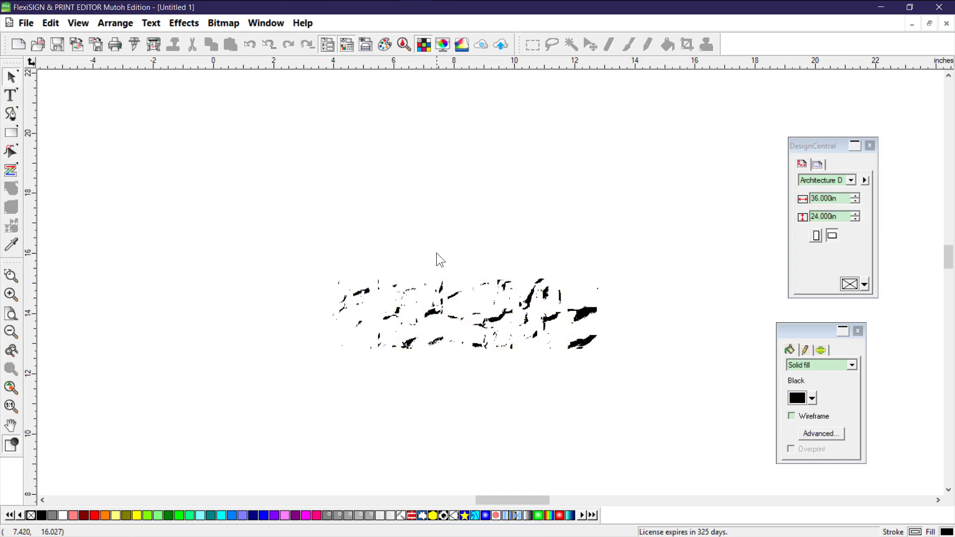
- Apply a black Outline effect with a 0.03 in offset to the masked GRUNGE text, keeping the original
click(530, 320)
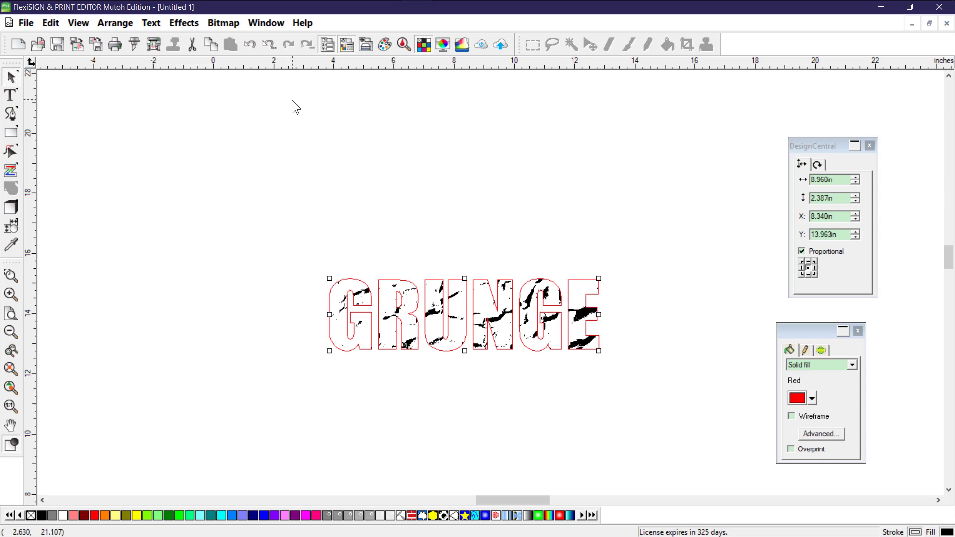
click(184, 22)
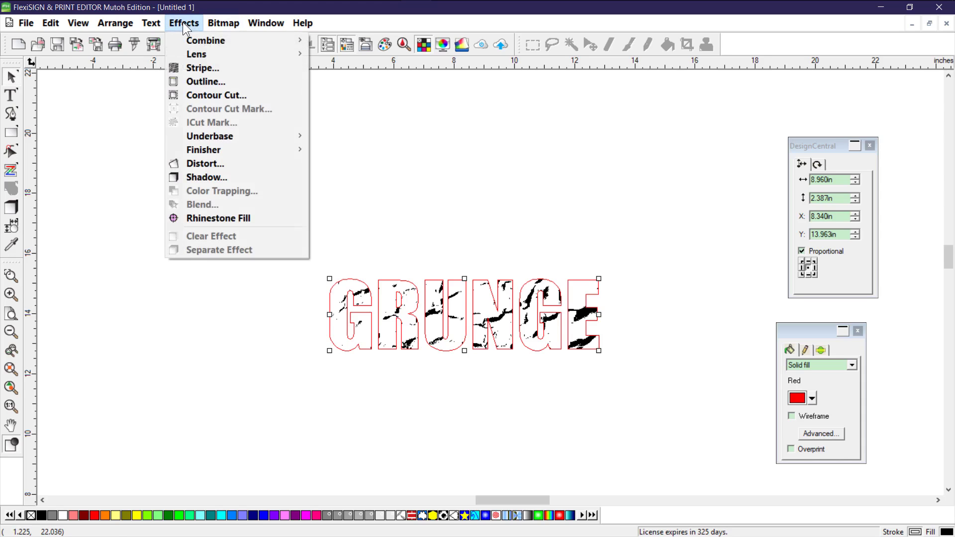
click(194, 81)
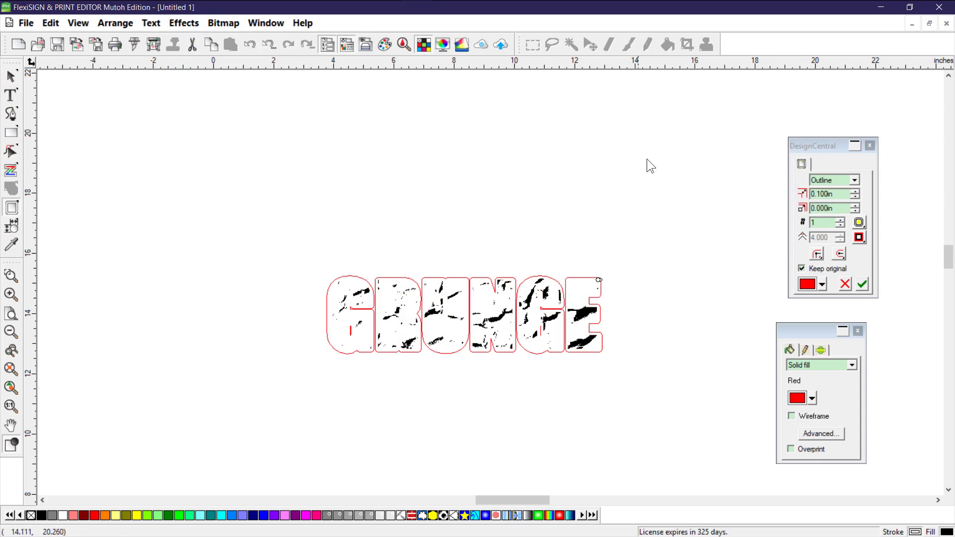
click(823, 285)
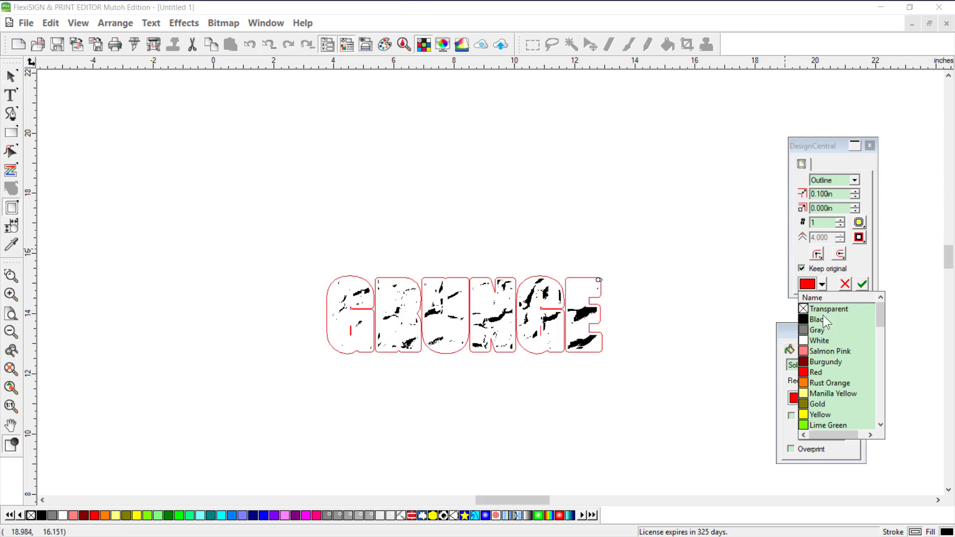
click(819, 319)
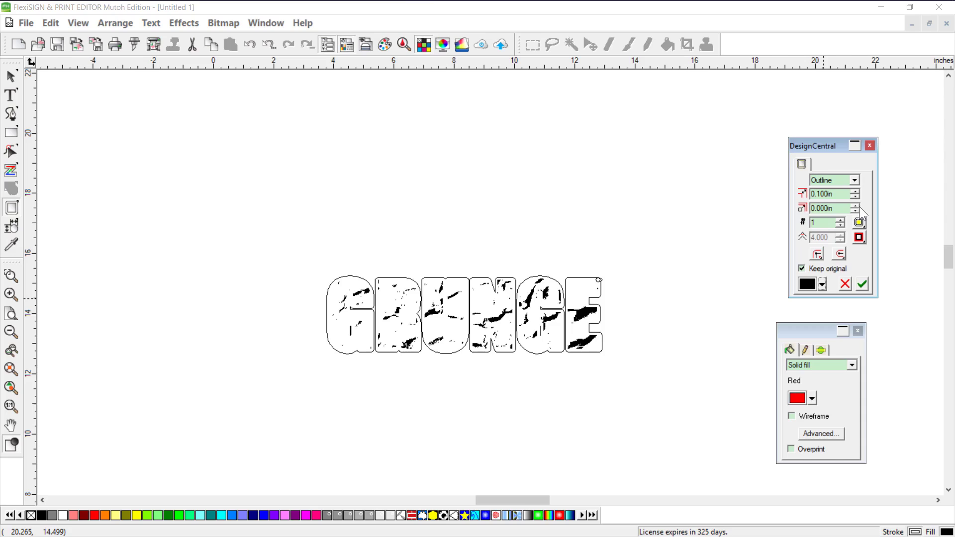
key(shift+Home)
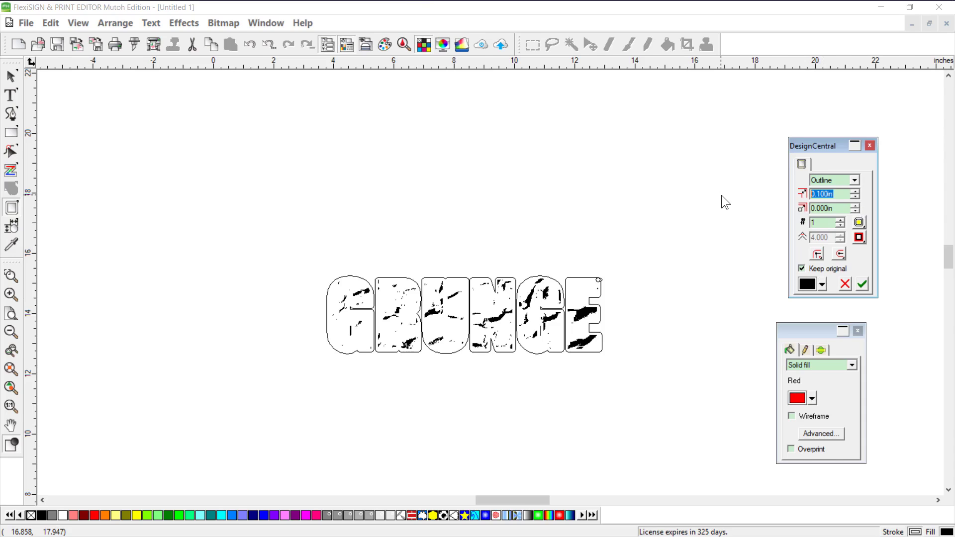
text(0.03)
key(Tab)
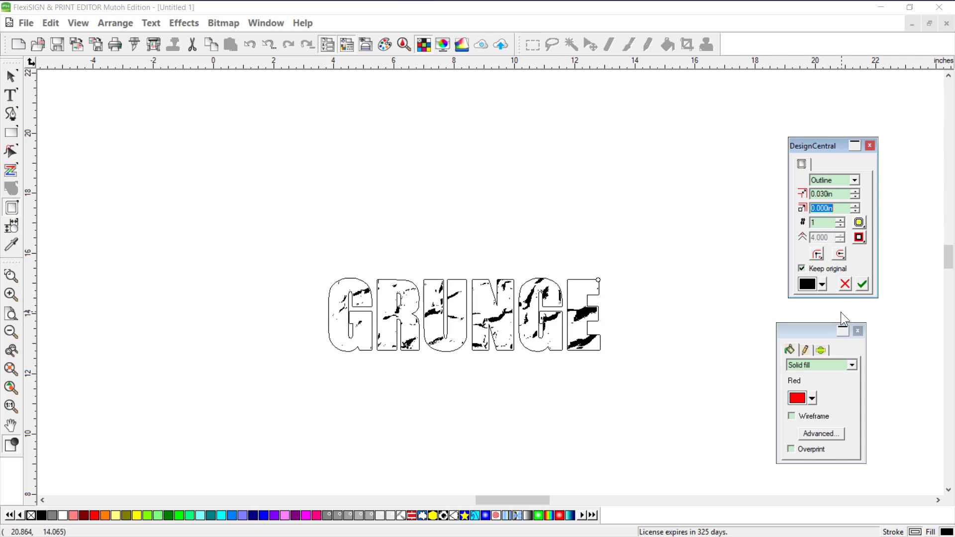
click(862, 284)
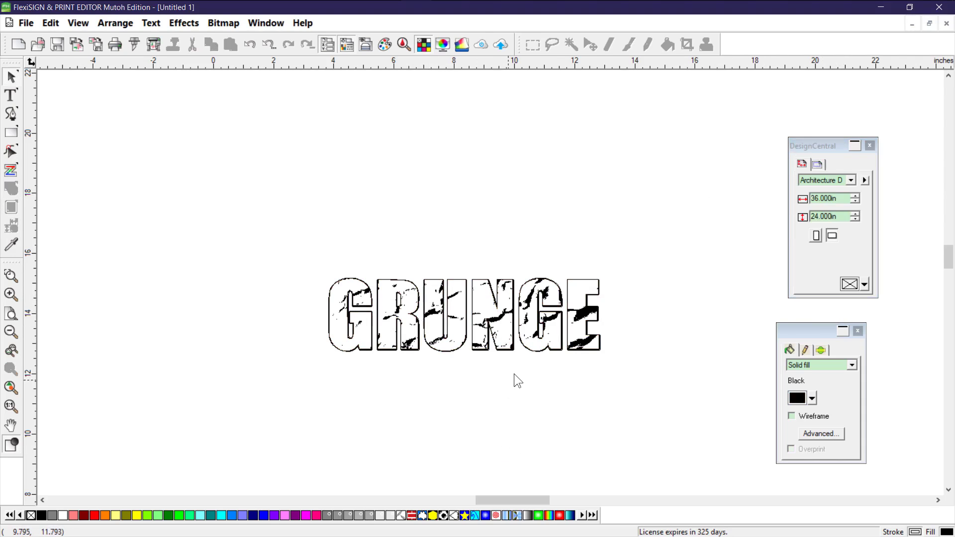
- Move the outlined GRUNGE artwork to about X 2.4 in, Y 17.7 in and shift the floating panels clear of the lettering
drag(529, 351, 349, 239)
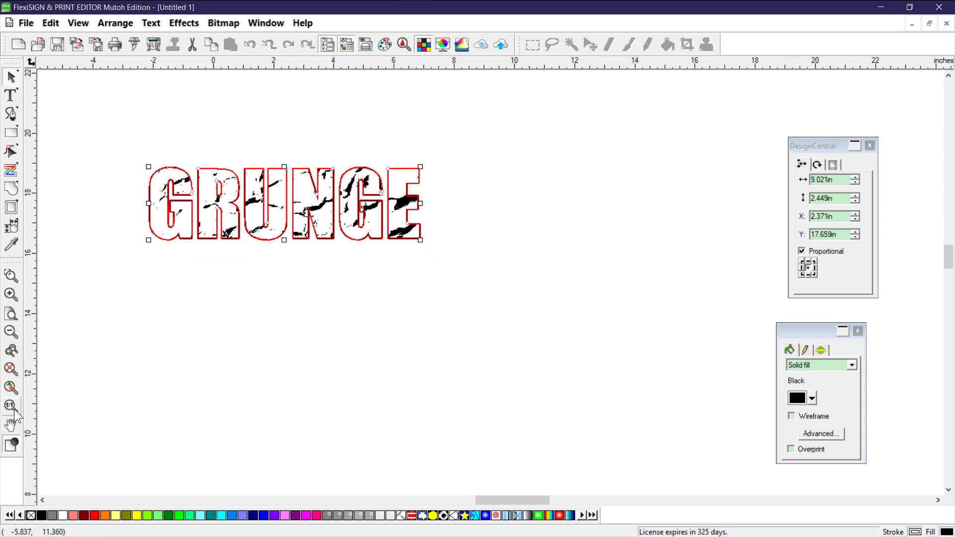
click(17, 385)
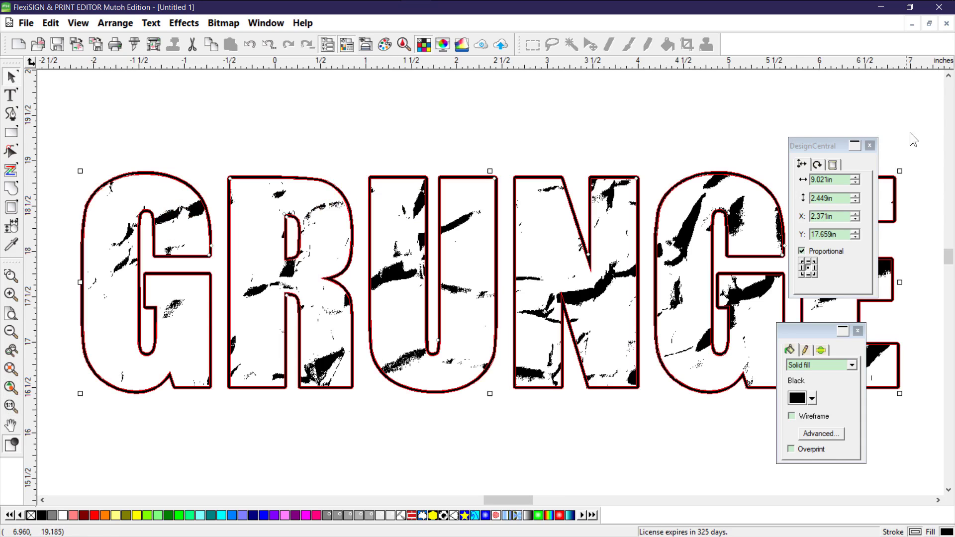
mouse_move(822, 145)
mouse_down()
mouse_move(859, 80)
mouse_move(859, 51)
mouse_up()
mouse_move(806, 332)
mouse_down()
mouse_move(892, 244)
mouse_move(875, 245)
mouse_up()
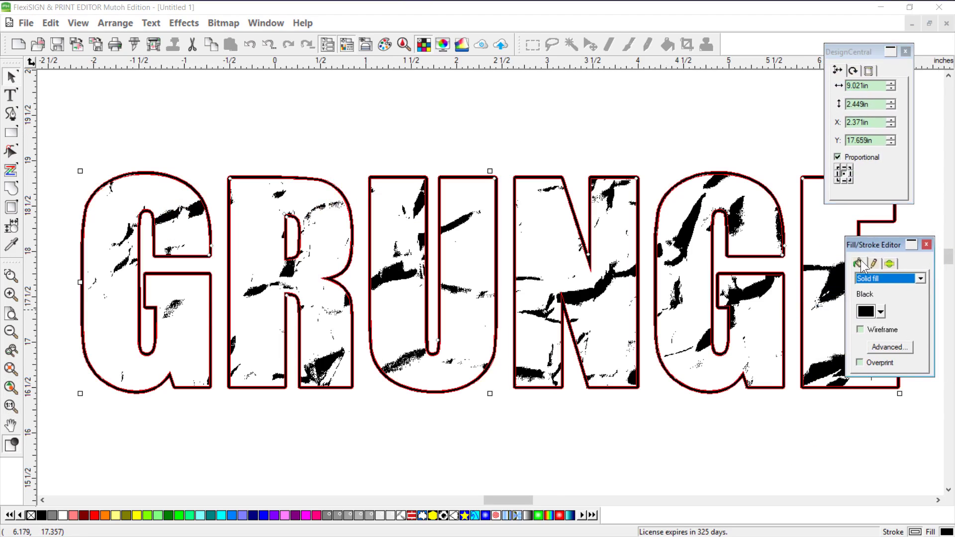
click(475, 440)
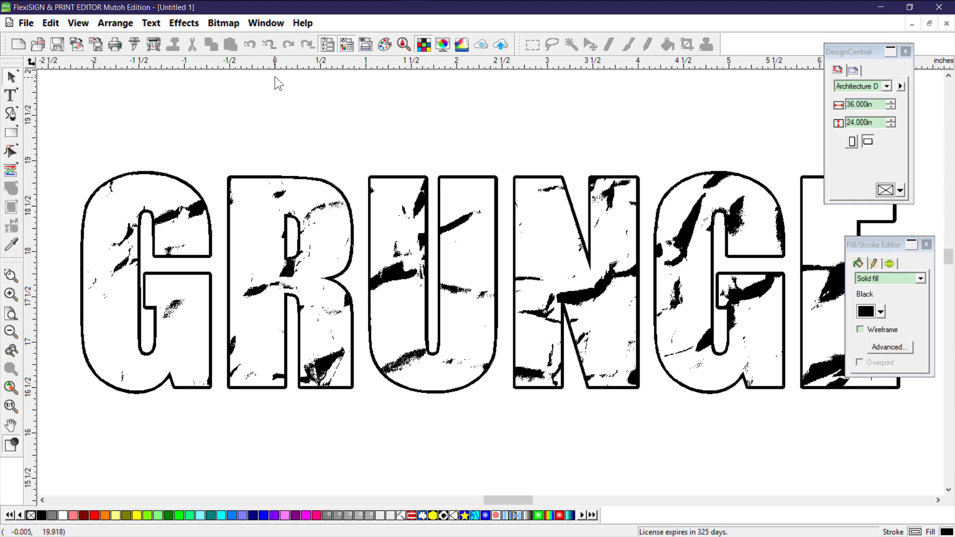
- Undo the artwork's move, the outline and the mask to restore the separate red text and full texture
click(250, 45)
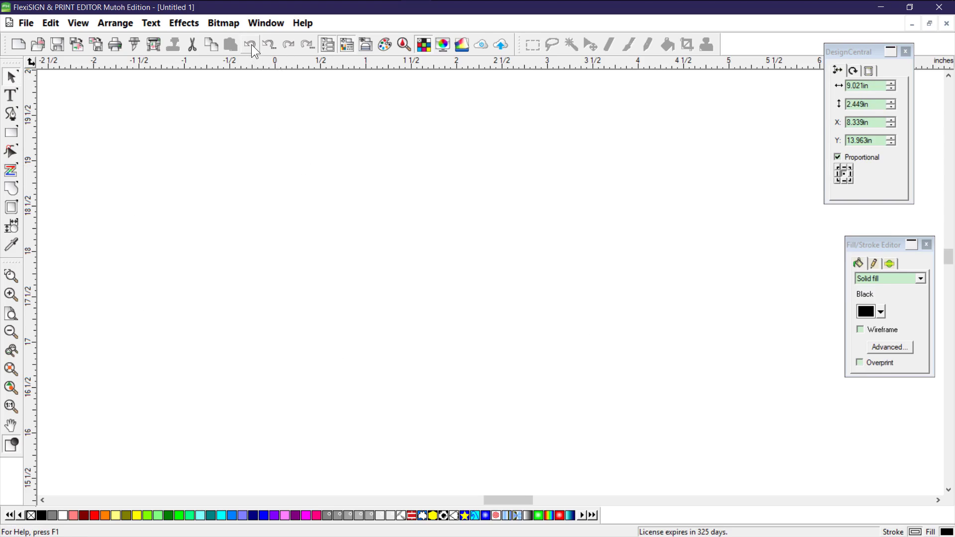
click(11, 387)
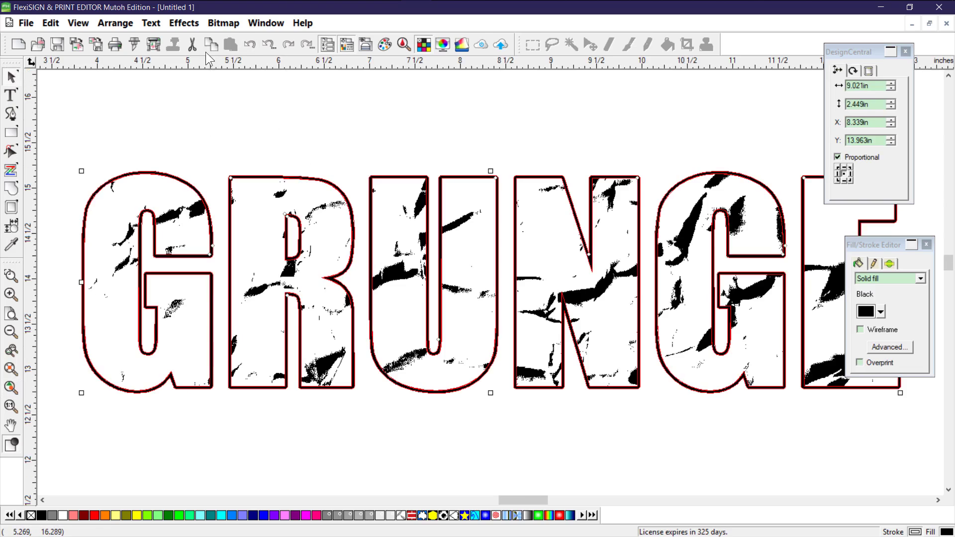
click(252, 44)
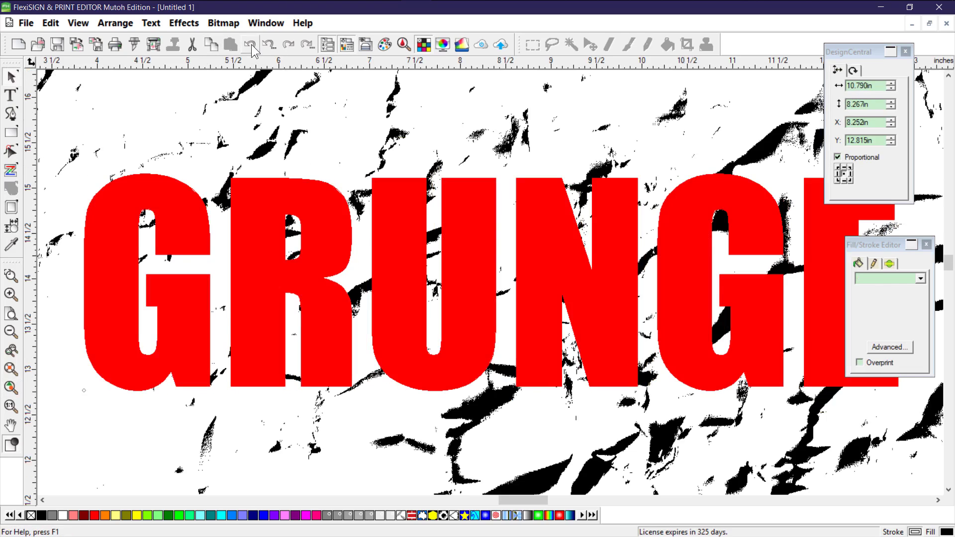
click(11, 370)
click(795, 369)
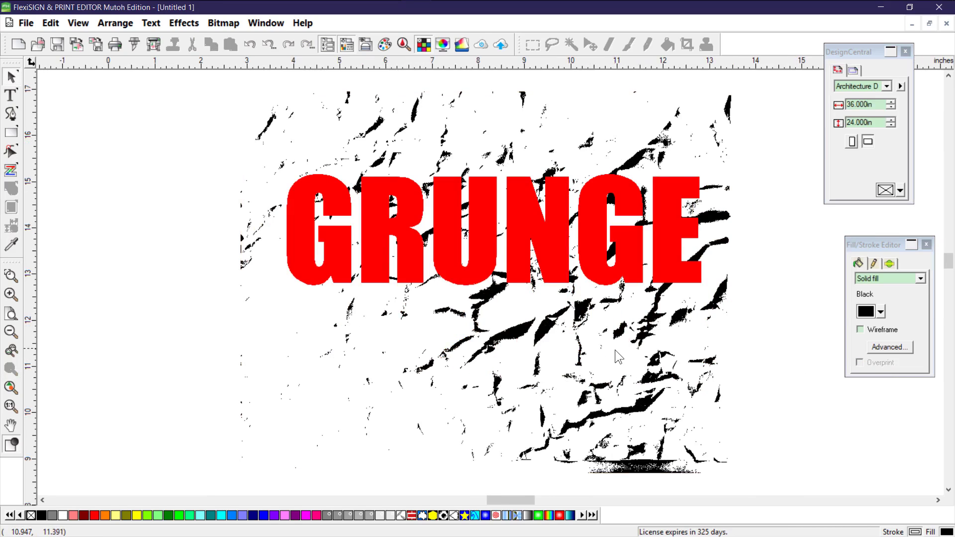
- Resize the scanned texture to about 8.9 in wide and 2.3 in high so it fits the GRUNGE text's extents
click(572, 351)
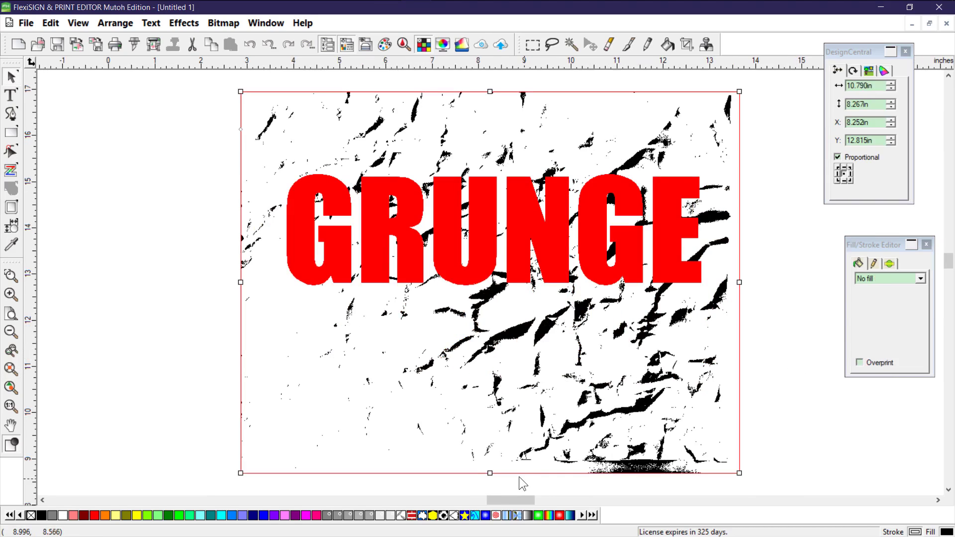
drag(490, 473, 496, 323)
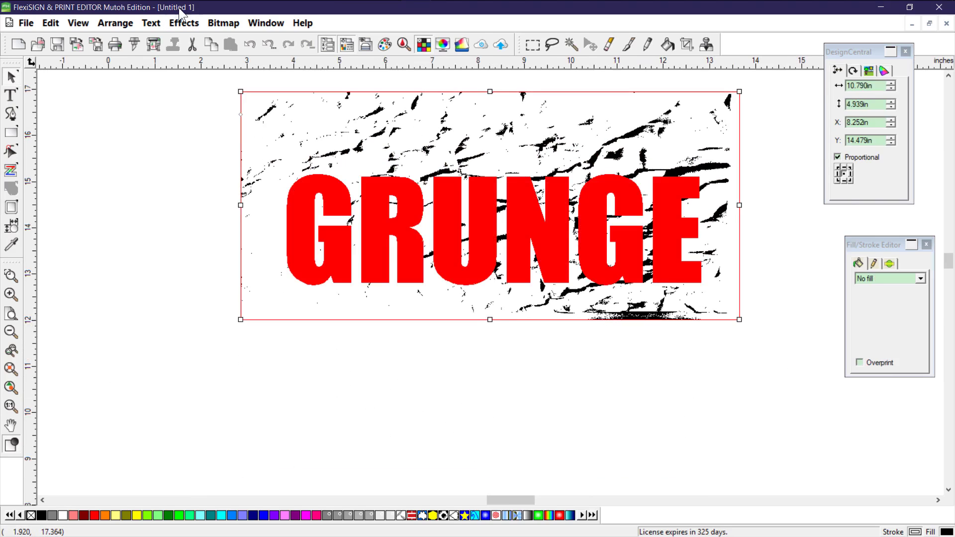
click(195, 166)
click(77, 23)
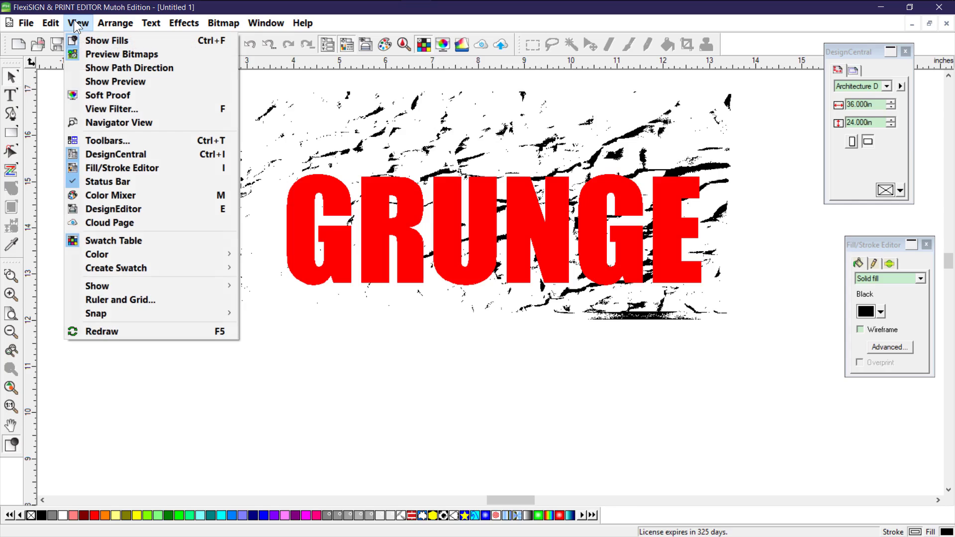
click(131, 80)
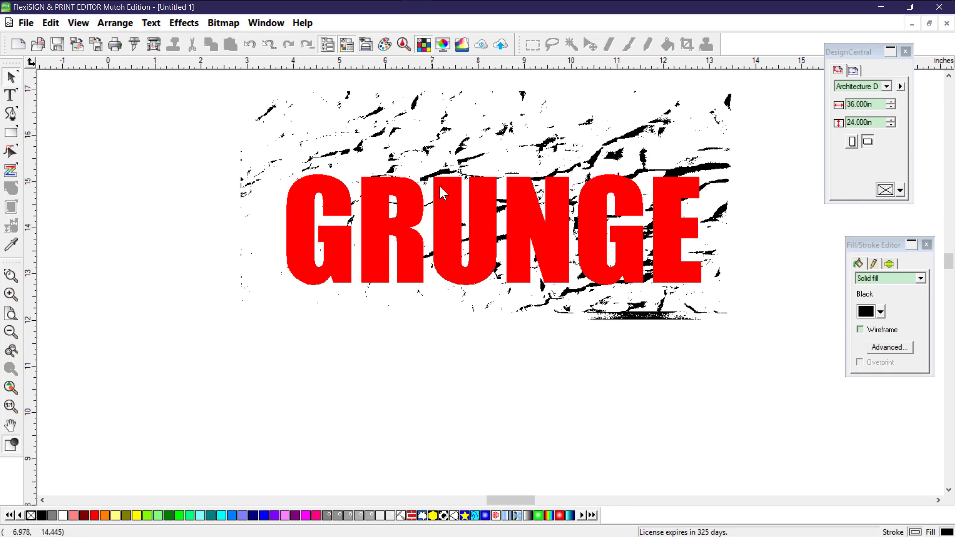
click(488, 125)
drag(490, 92, 486, 177)
drag(491, 317, 491, 285)
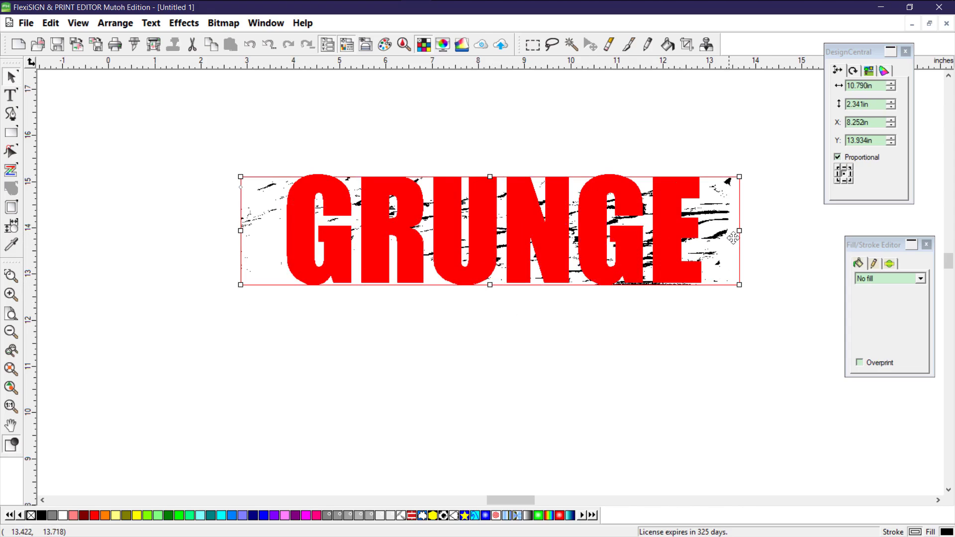
drag(739, 231, 704, 231)
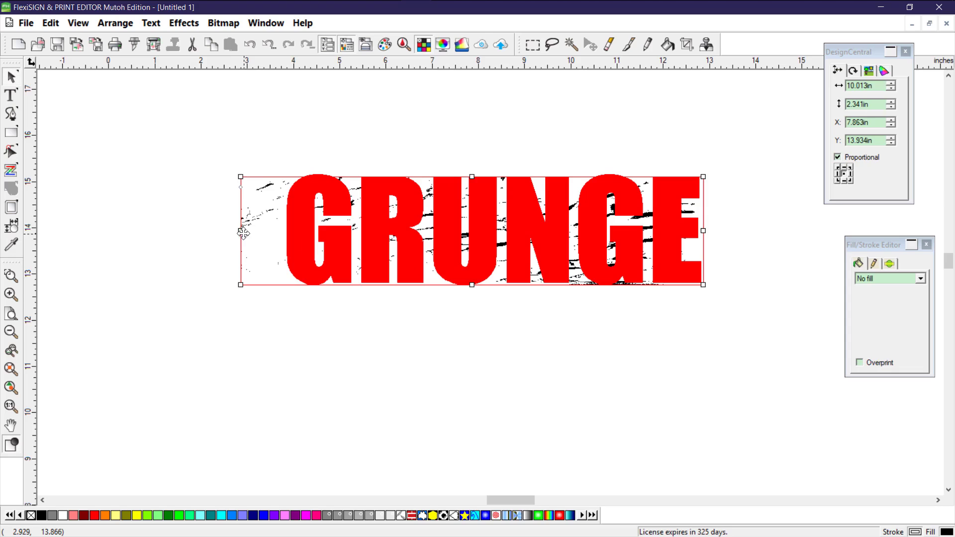
drag(239, 231, 291, 225)
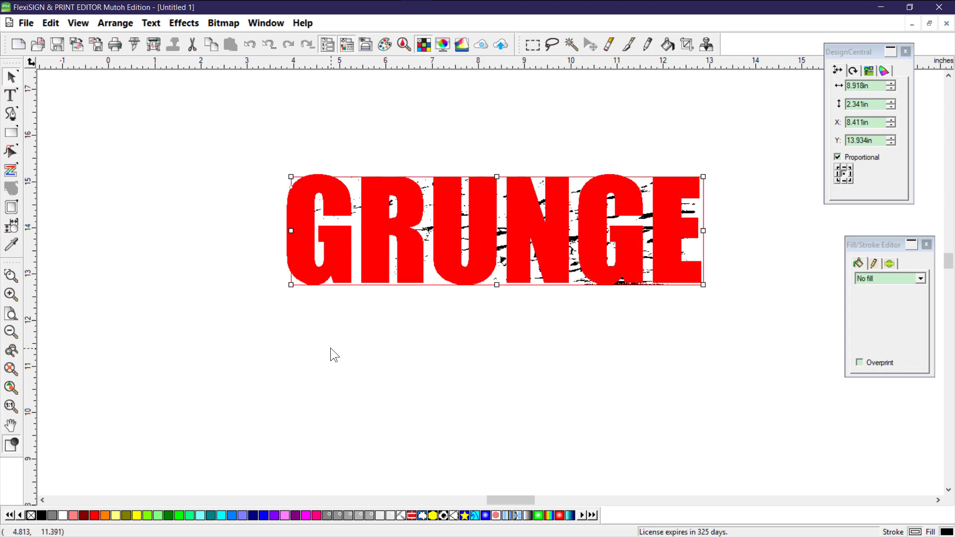
click(350, 355)
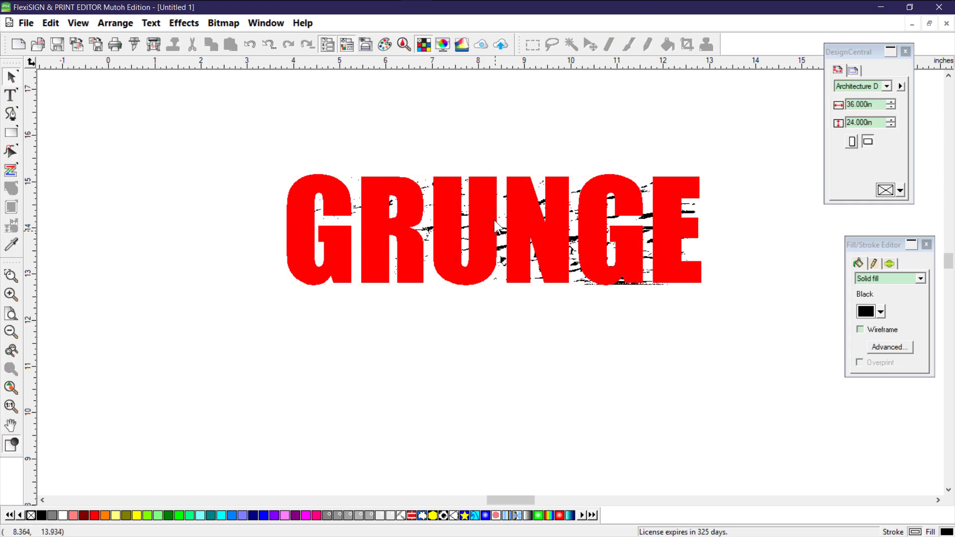
- Move the GRUNGE text below the texture to about X 8.1 in, Y 10.5 in and vectorize the texture bitmap with the Bezier option
drag(437, 215, 432, 371)
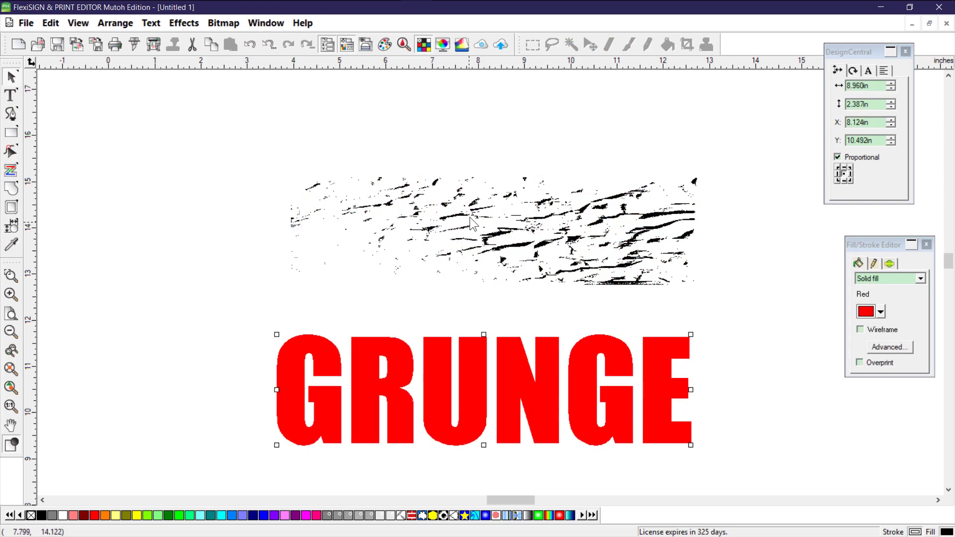
click(472, 217)
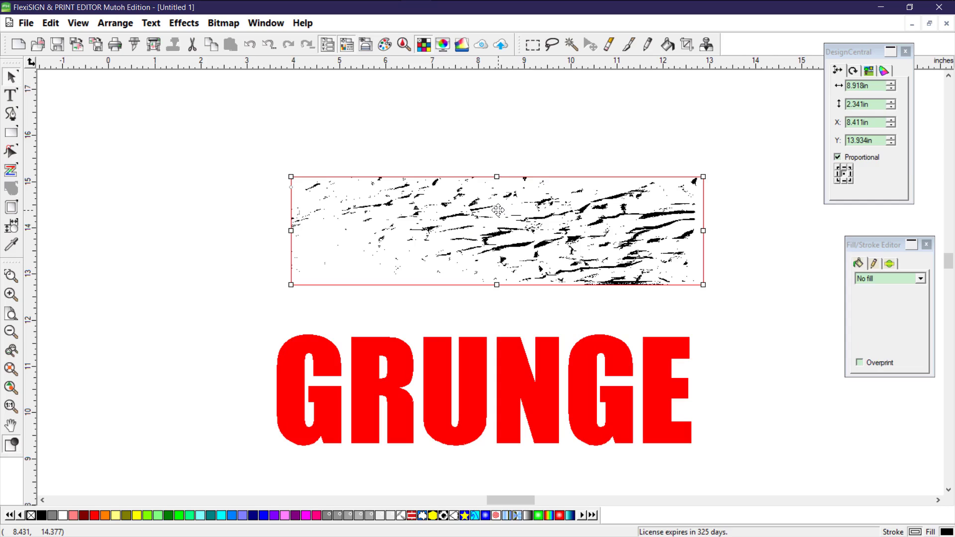
click(219, 24)
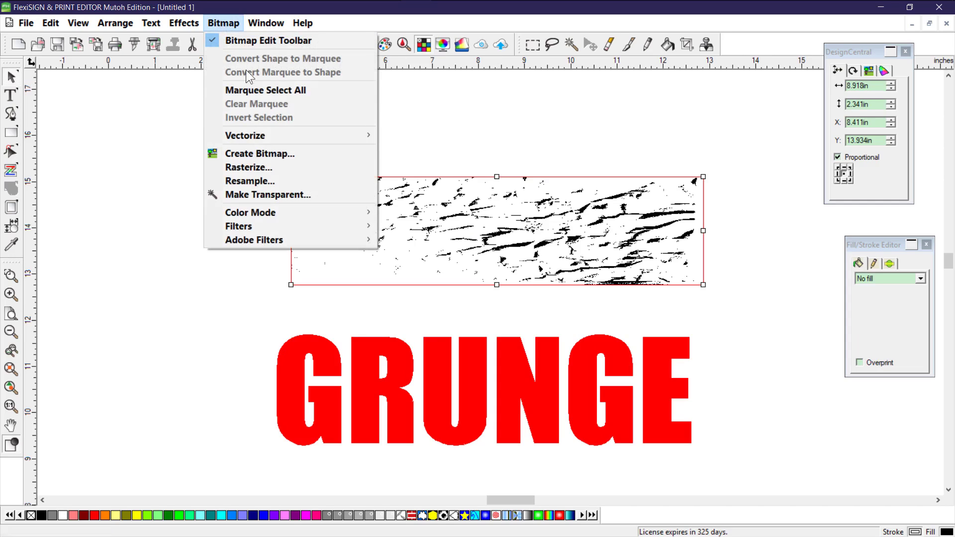
mouse_move(309, 133)
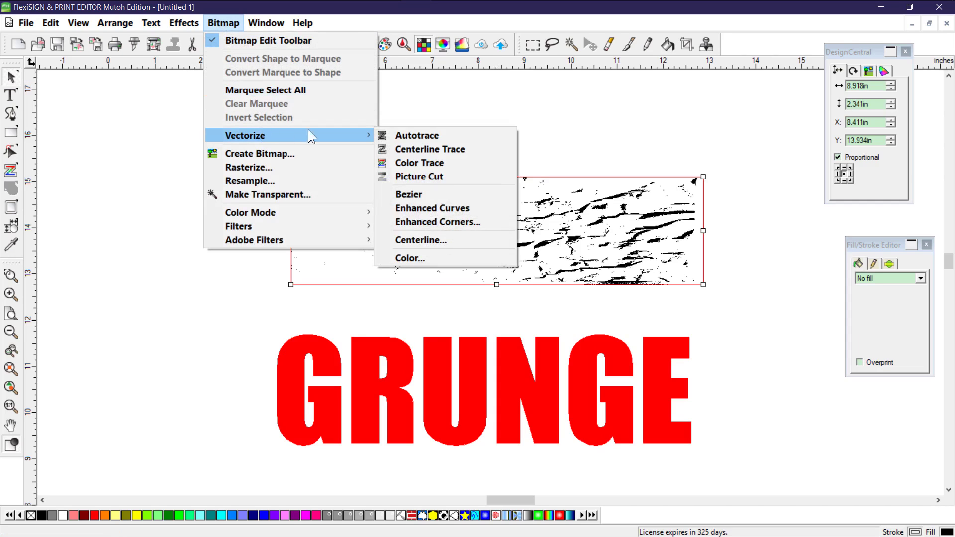
click(409, 193)
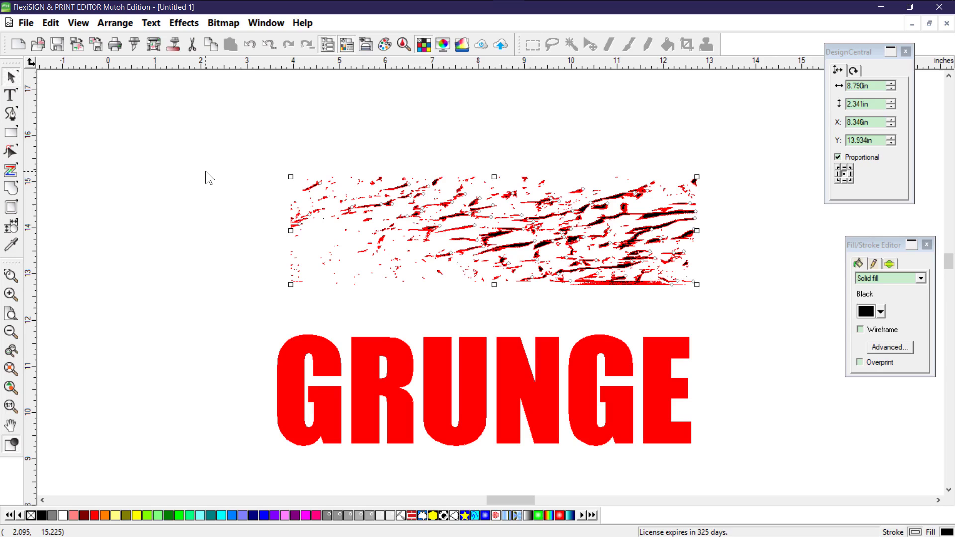
click(196, 207)
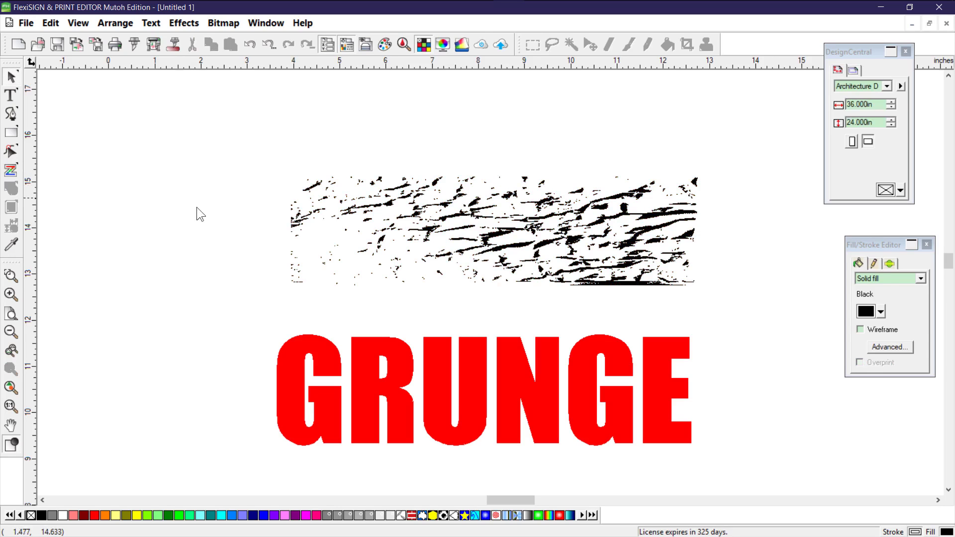
- Delete the original bitmap behind the vectorized texture and check the remaining shapes with their fills hidden
click(324, 240)
click(324, 241)
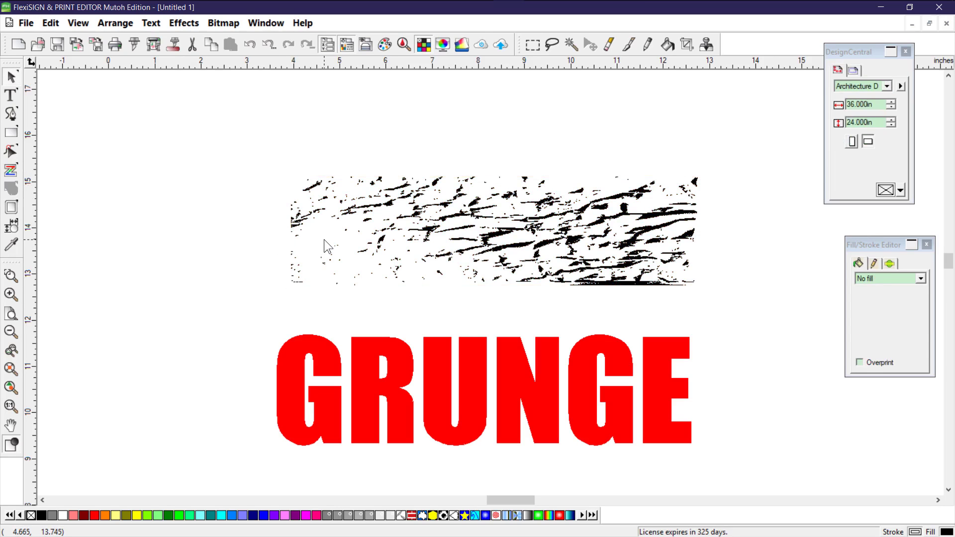
click(11, 451)
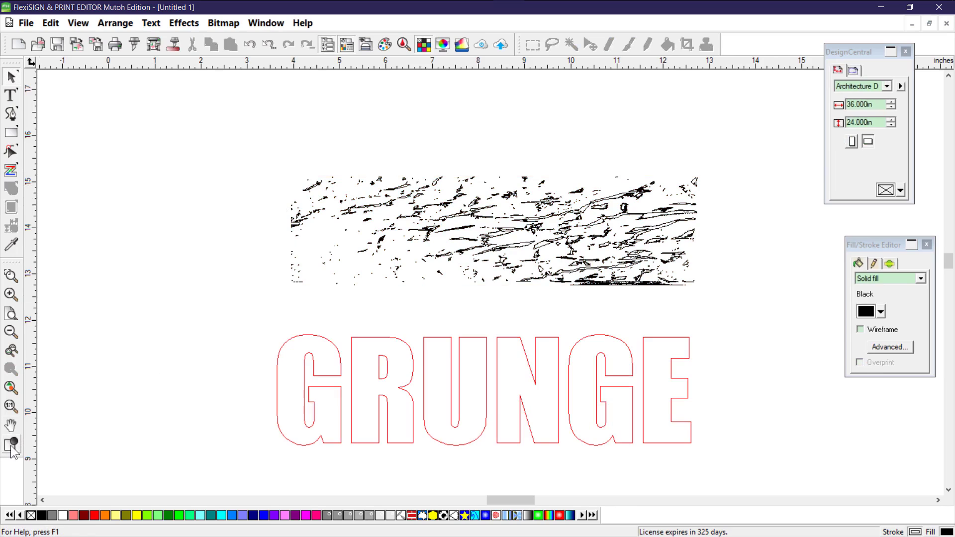
click(11, 446)
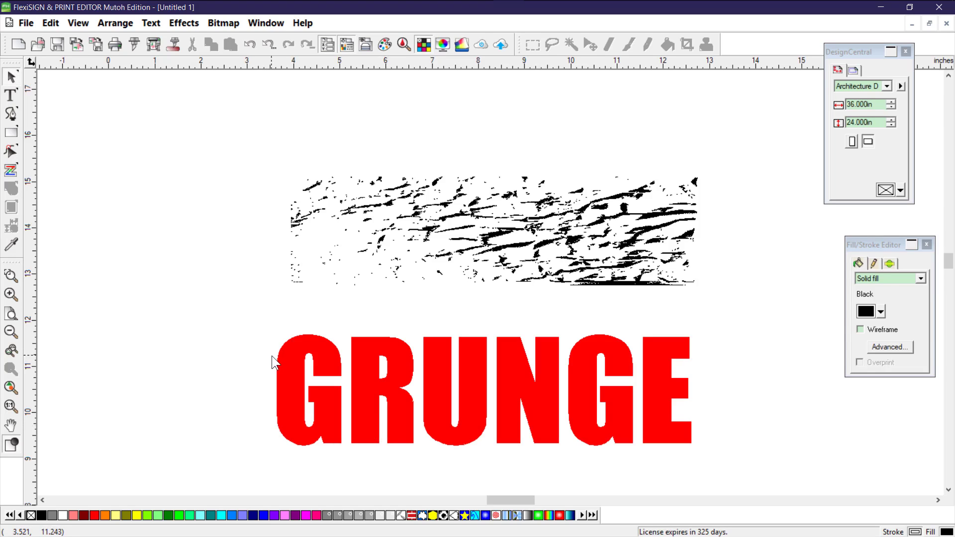
- Place the GRUNGE text back over the vectorized texture at about X 8.2 in, Y 13.9 in
click(291, 359)
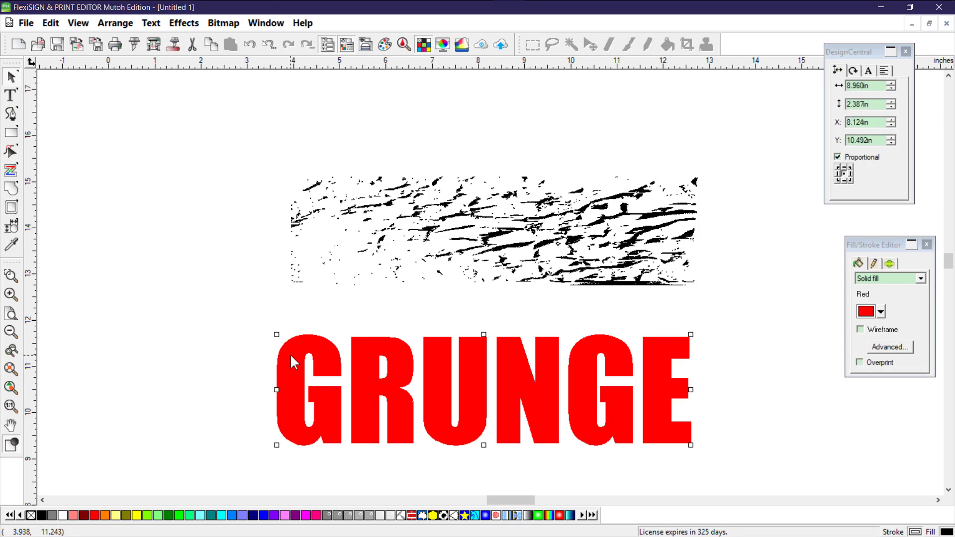
right_click(292, 361)
click(219, 381)
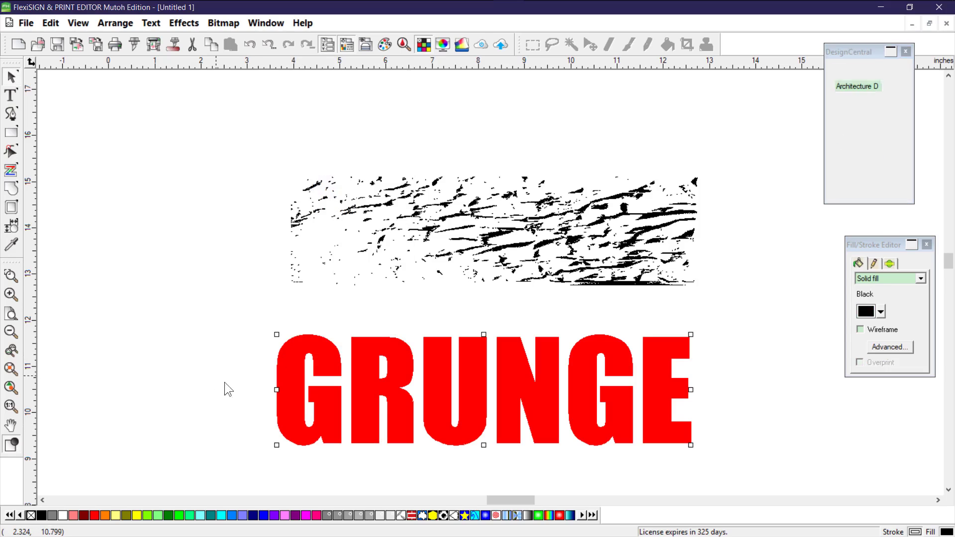
drag(326, 423, 332, 259)
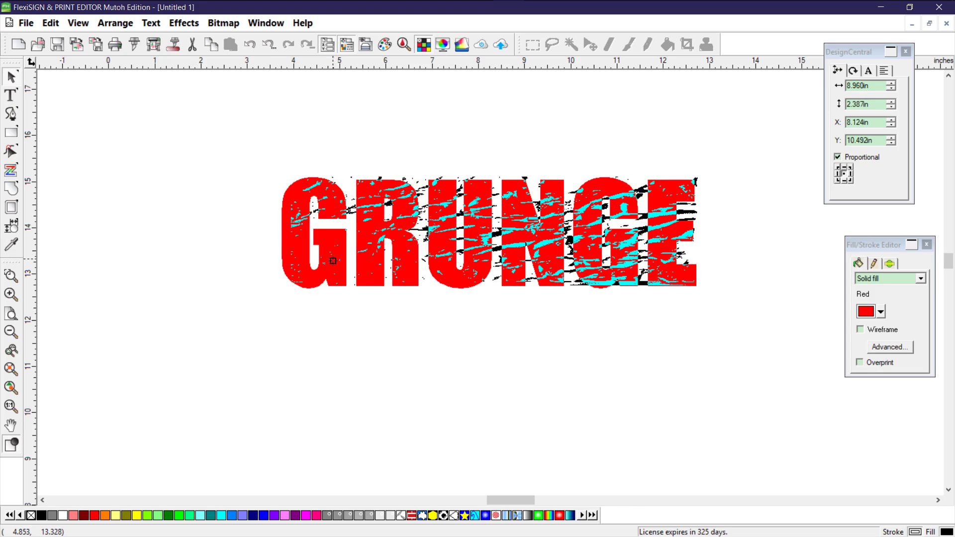
click(259, 347)
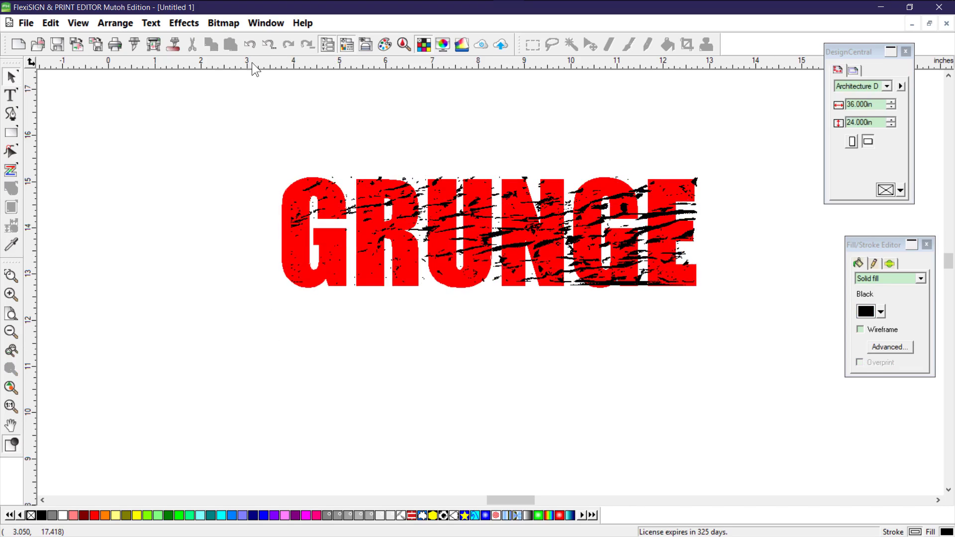
- Combine the GRUNGE text and the vectorized texture into a compound so the texture is knocked out of the letters
drag(243, 146, 738, 315)
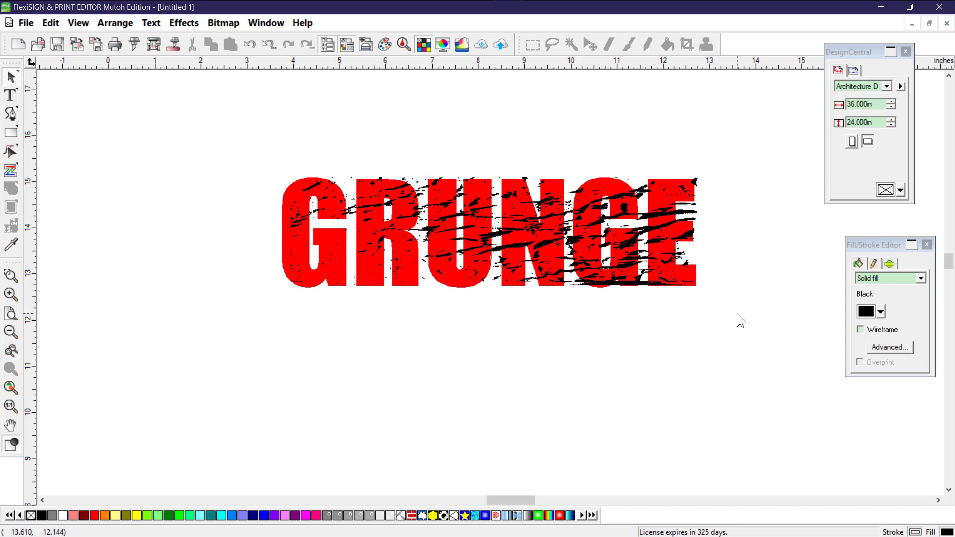
right_click(663, 228)
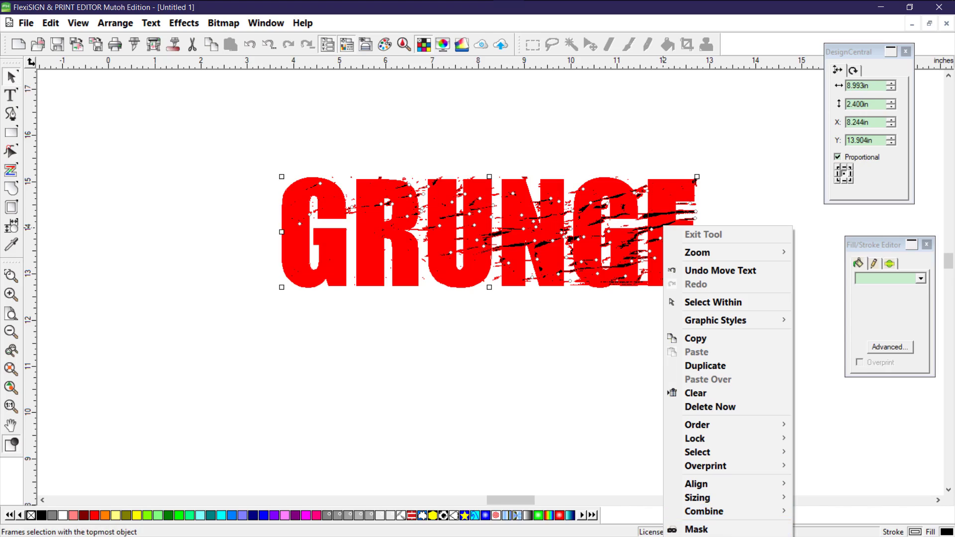
mouse_move(708, 507)
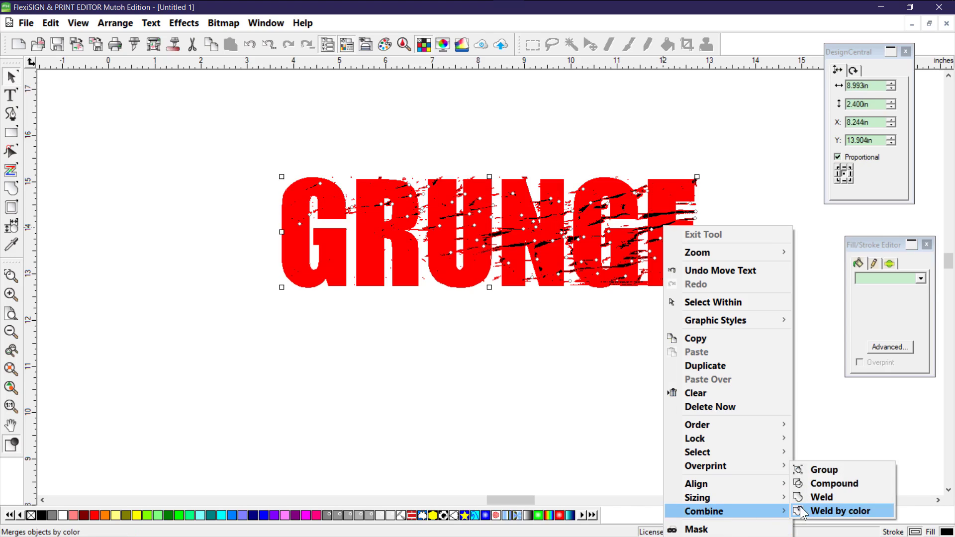
click(836, 486)
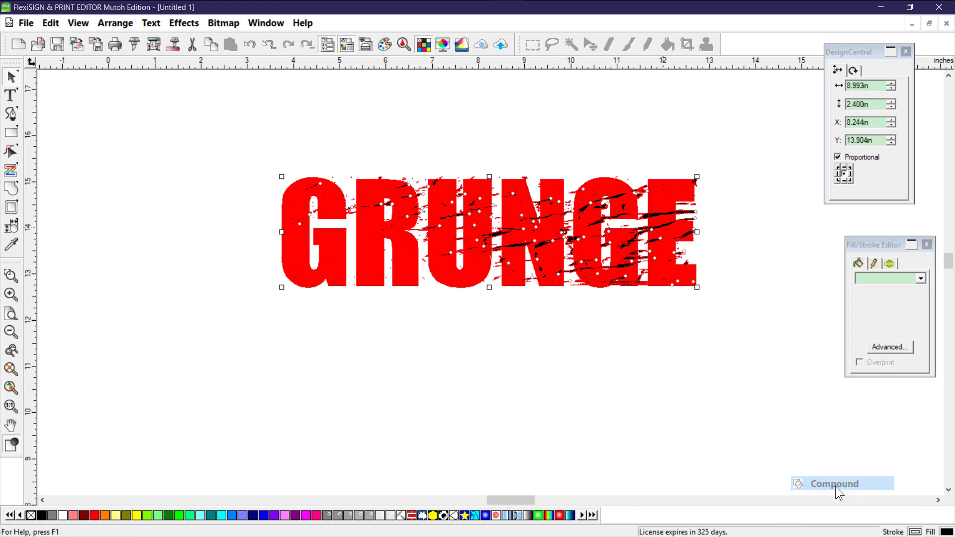
click(413, 395)
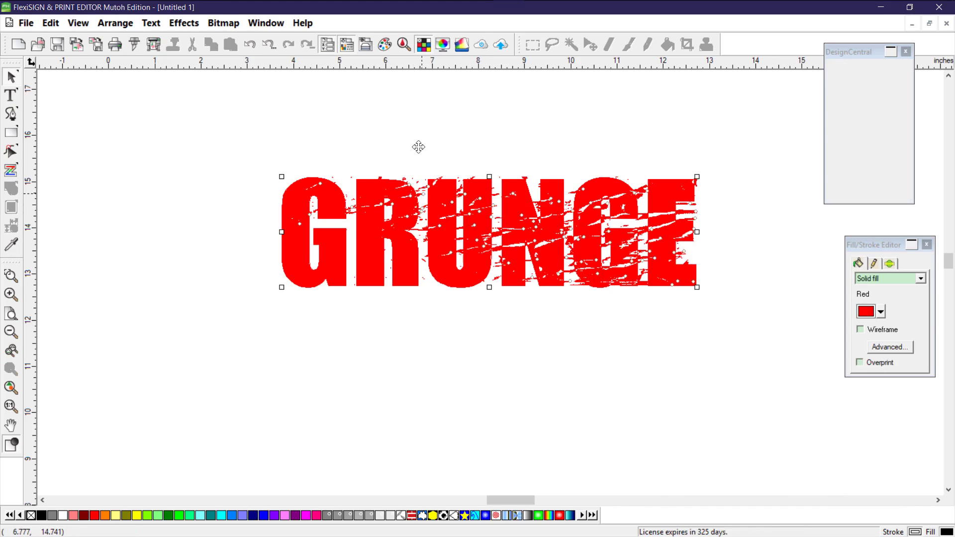
- Move the compound GRUNGE artwork slightly up and to the left, and check its vector outlines with fills hidden
drag(485, 212, 425, 192)
click(546, 336)
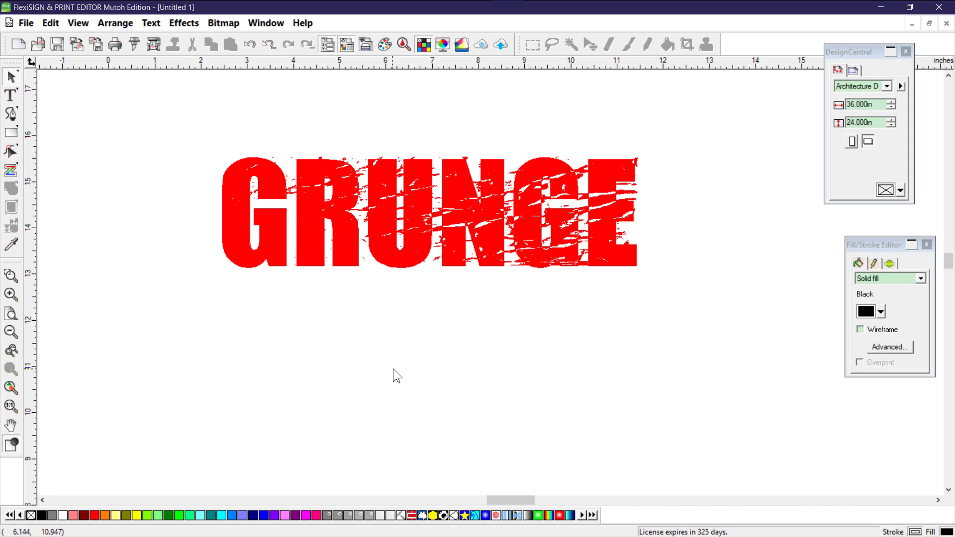
click(11, 387)
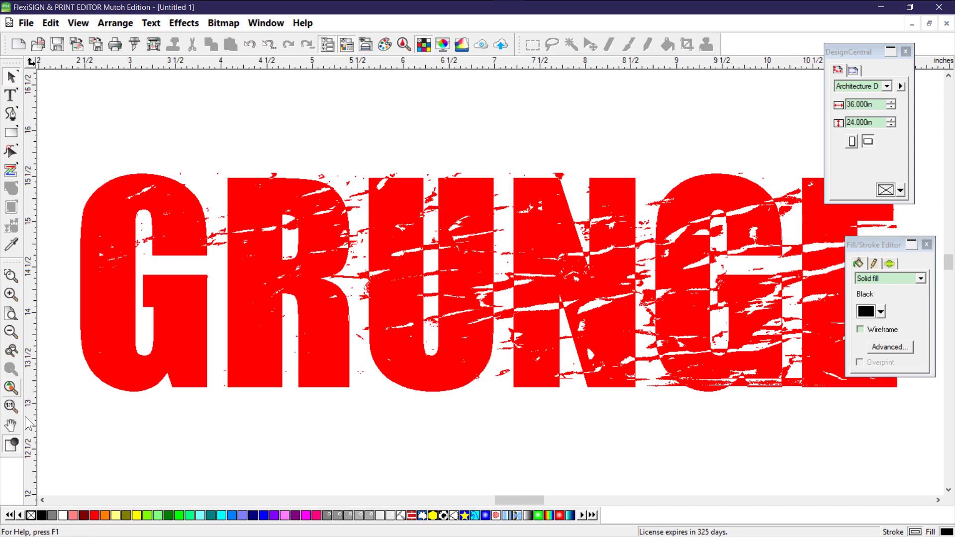
click(14, 446)
click(14, 445)
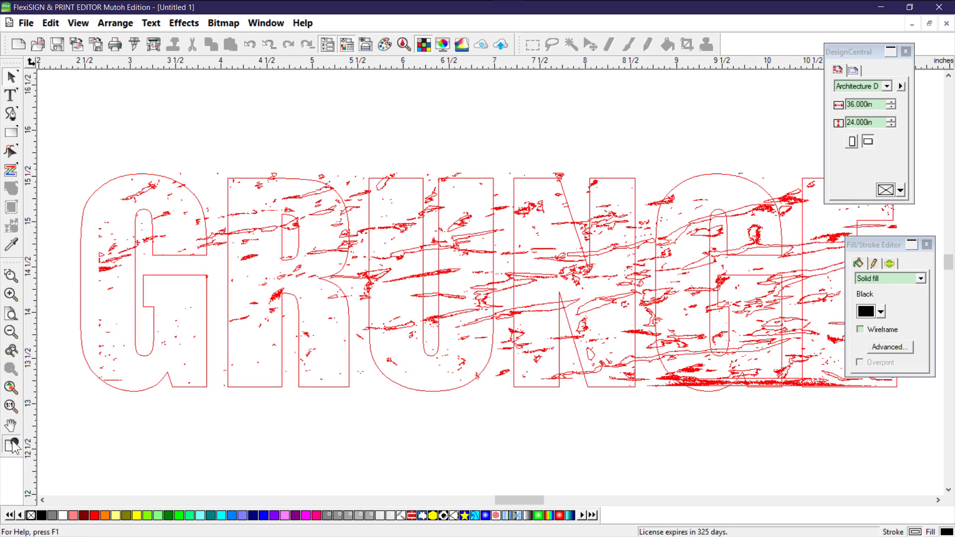